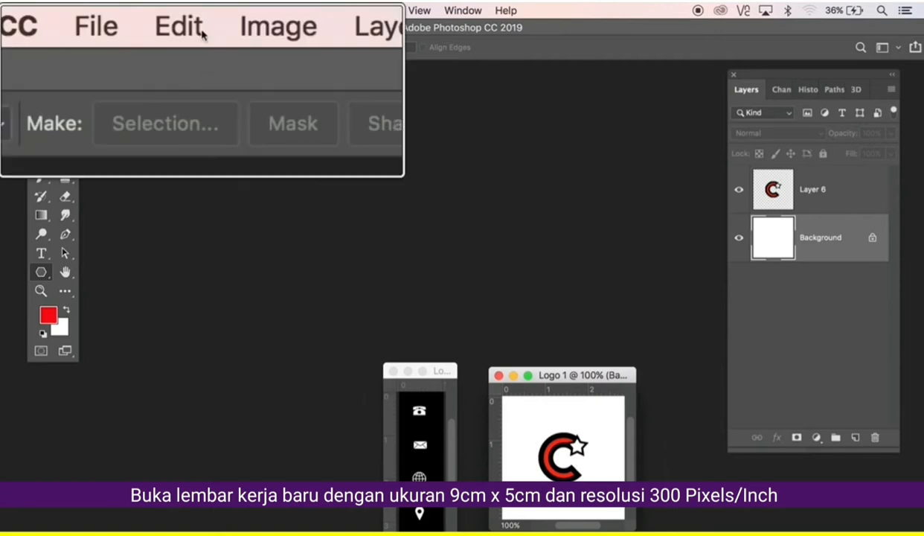
Create Untitled-1 via File > New at 9 × 5 centimetres and 300 pixels/inch.
{"action": "left_click", "coordinate": [131, 12]}
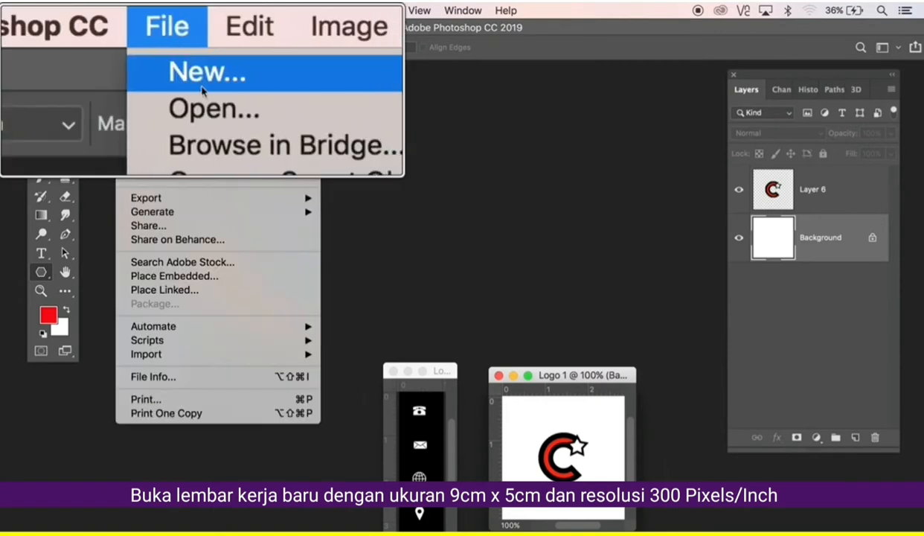
{"action": "left_click", "coordinate": [143, 28]}
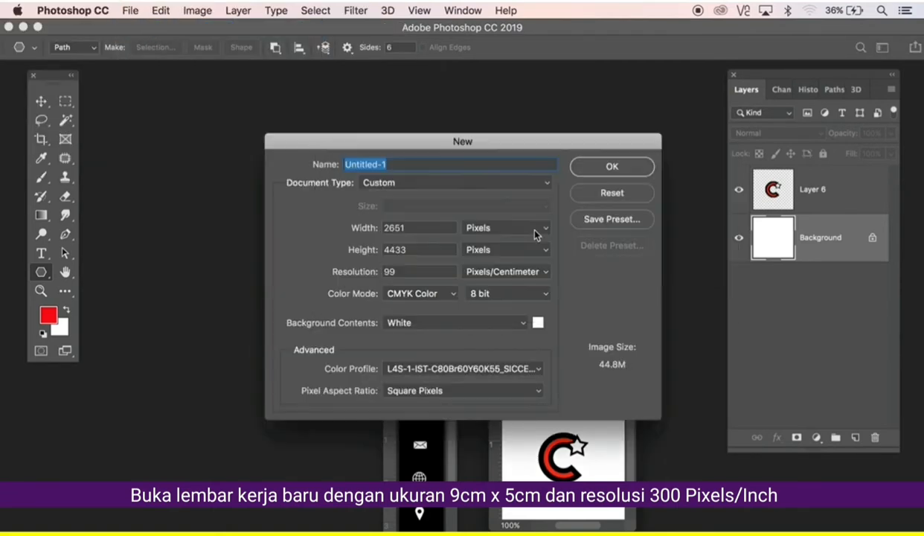
{"action": "left_click", "coordinate": [520, 229]}
{"action": "left_click", "coordinate": [525, 253]}
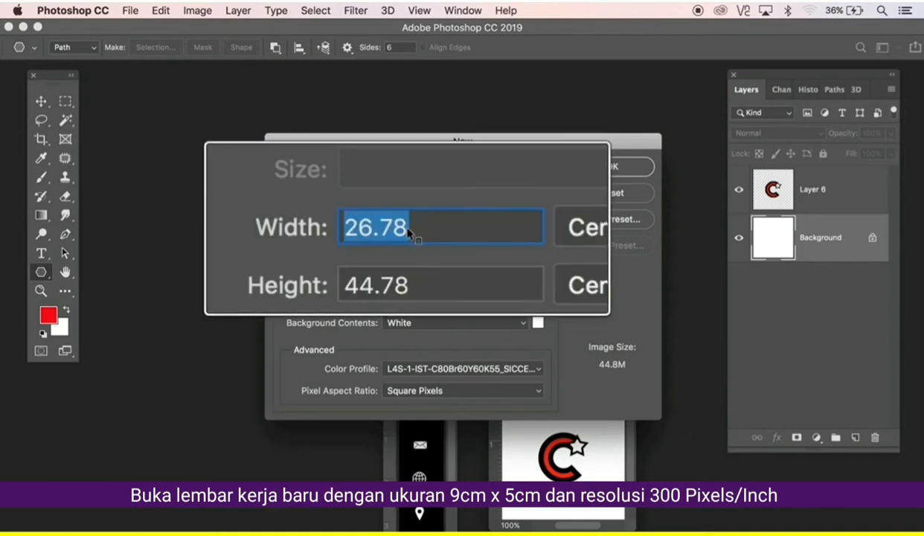
{"action": "type", "text": "9"}
{"action": "key", "text": "Tab"}
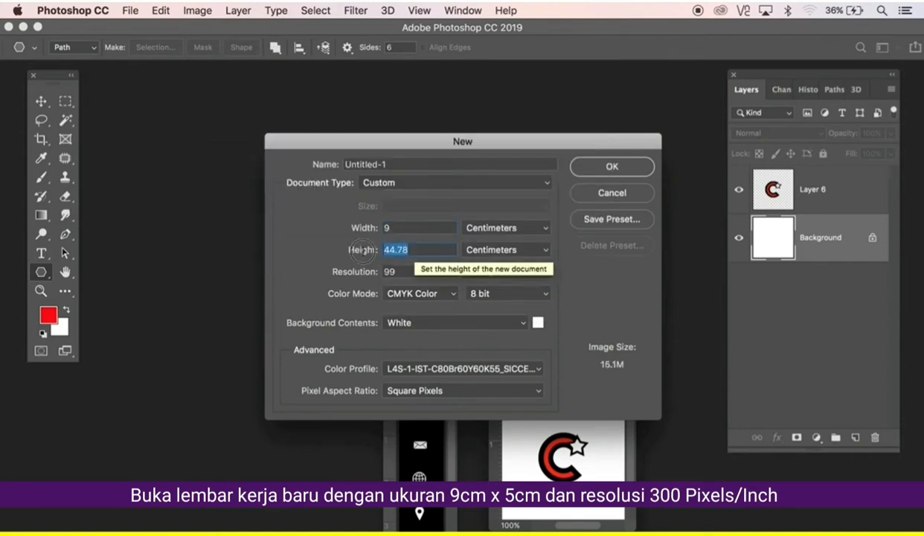
{"action": "type", "text": "5"}
{"action": "left_click", "coordinate": [519, 273]}
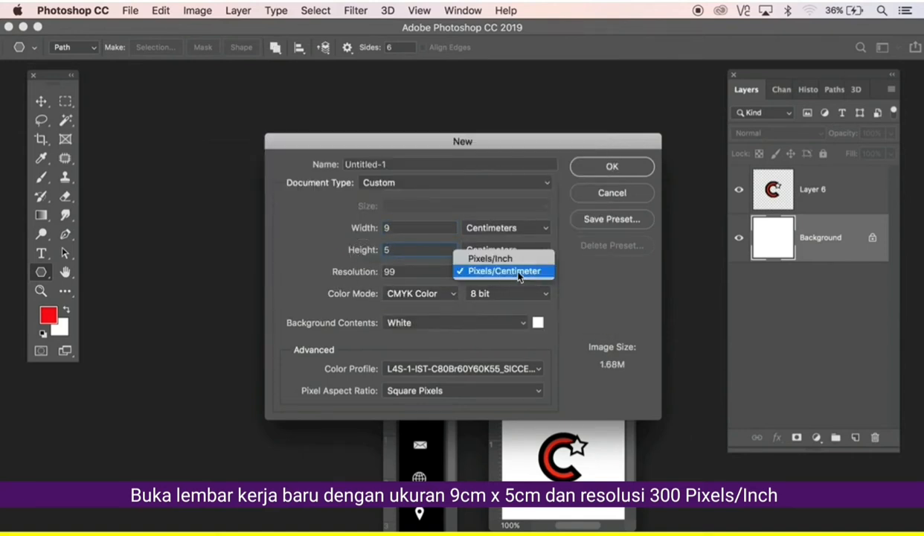
{"action": "left_click", "coordinate": [491, 258]}
{"action": "type", "text": "300"}
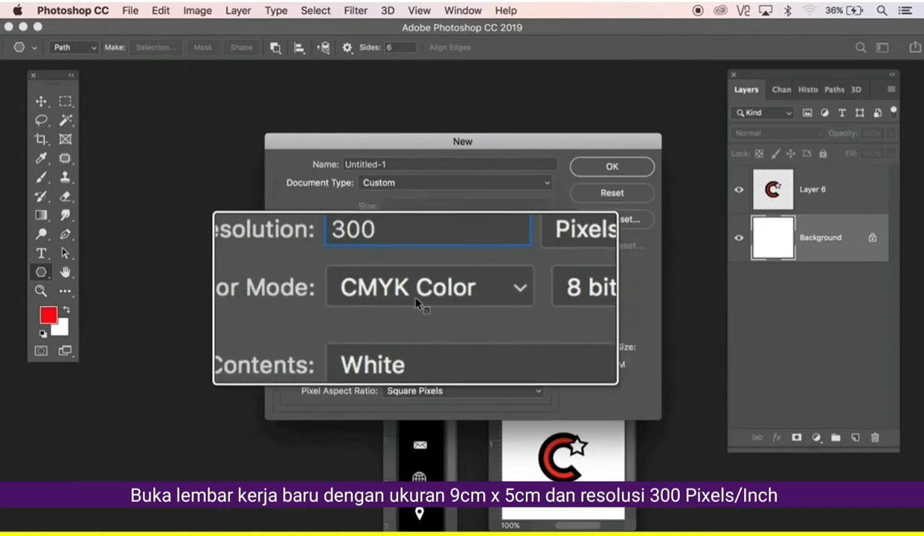
{"action": "left_click", "coordinate": [592, 168]}
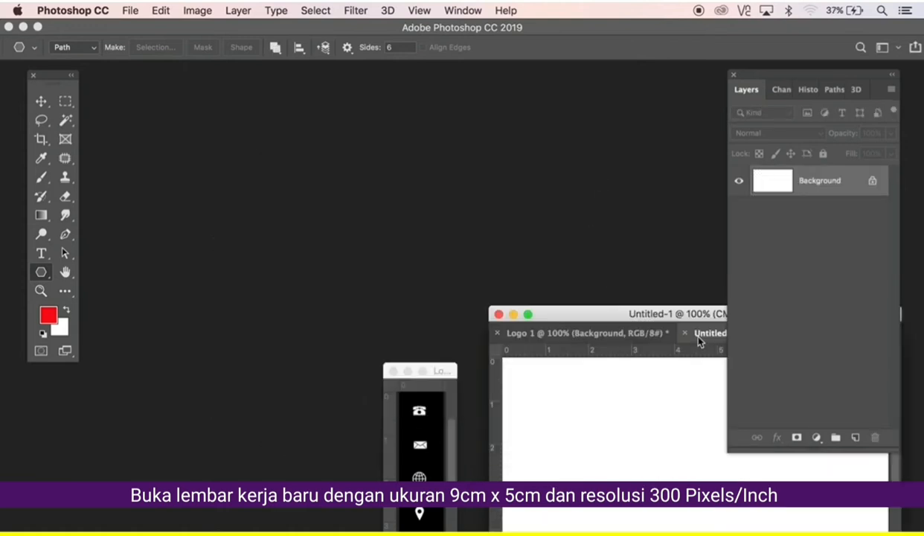
Float the document window and drag four guides about 0.5 cm inside each canvas edge.
{"action": "left_click_drag", "start_coordinate": [699, 340], "coordinate": [244, 154]}
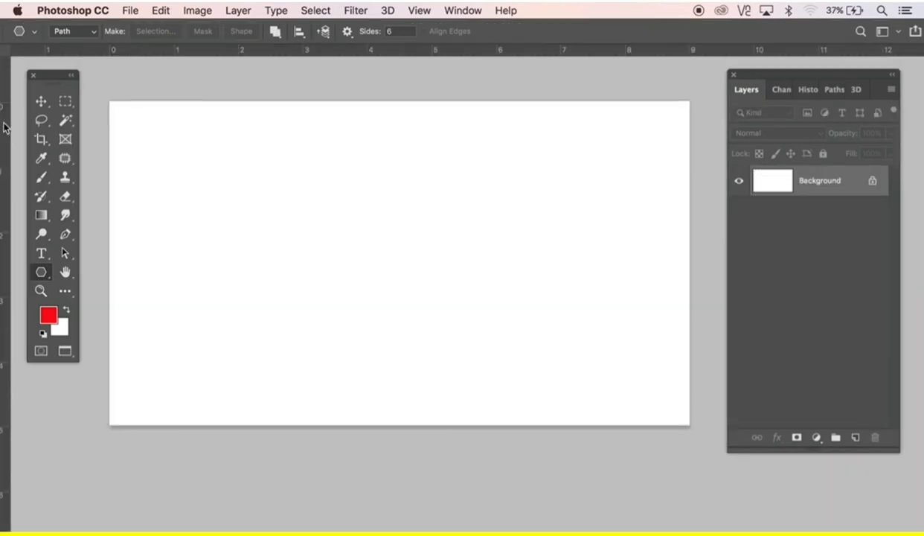
{"action": "left_click_drag", "start_coordinate": [6, 127], "coordinate": [142, 136]}
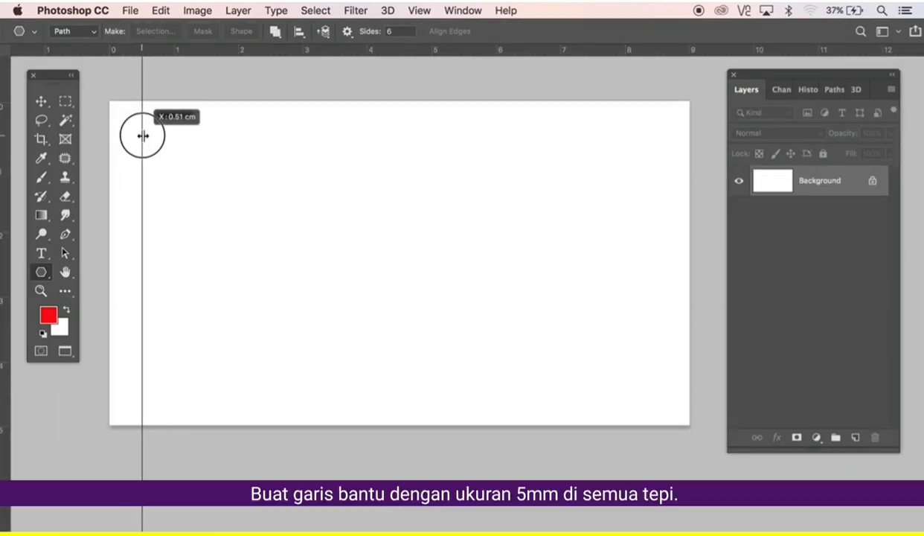
{"action": "left_click_drag", "start_coordinate": [199, 52], "coordinate": [194, 133]}
{"action": "left_click_drag", "start_coordinate": [139, 335], "coordinate": [658, 284]}
{"action": "left_click_drag", "start_coordinate": [553, 57], "coordinate": [553, 394]}
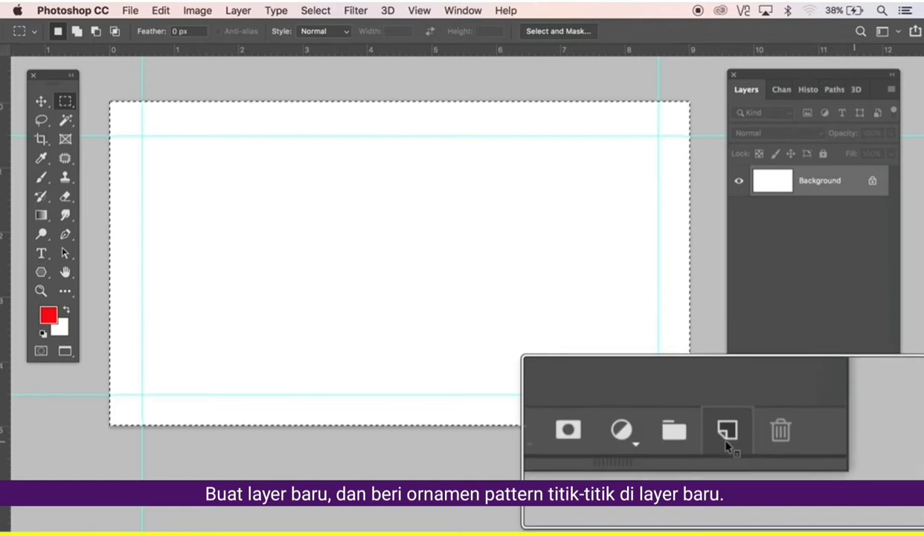
Add Layer 1, fill it with the small black dots pattern, and reset default colours.
{"action": "left_click", "coordinate": [855, 440]}
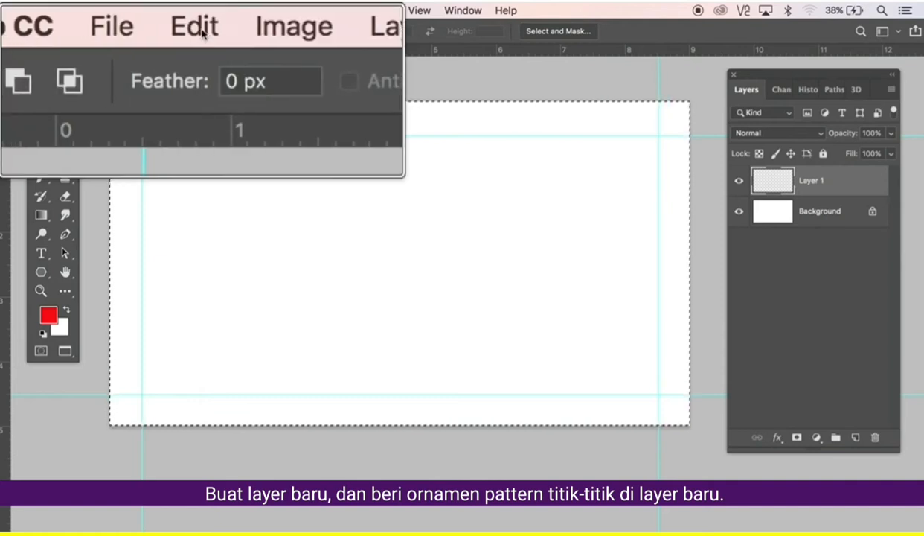
{"action": "left_click", "coordinate": [162, 11]}
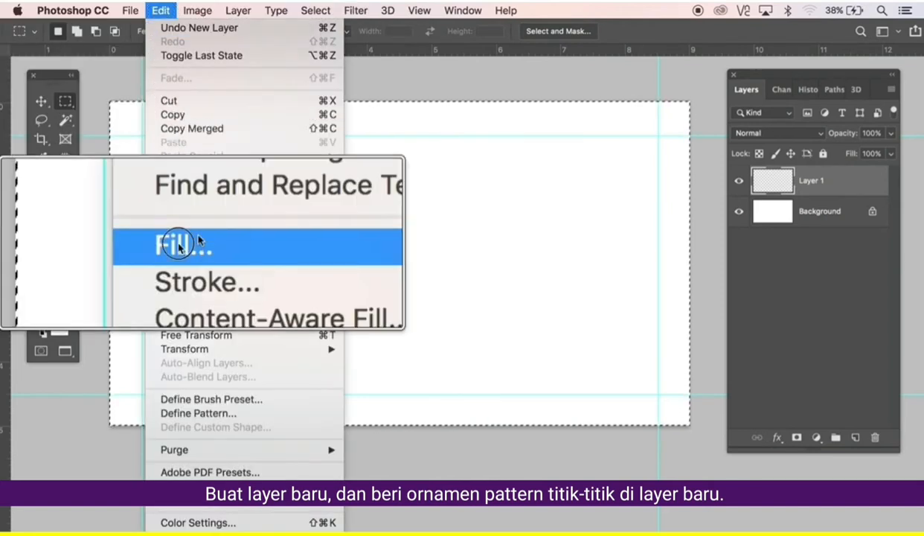
{"action": "left_click", "coordinate": [179, 244]}
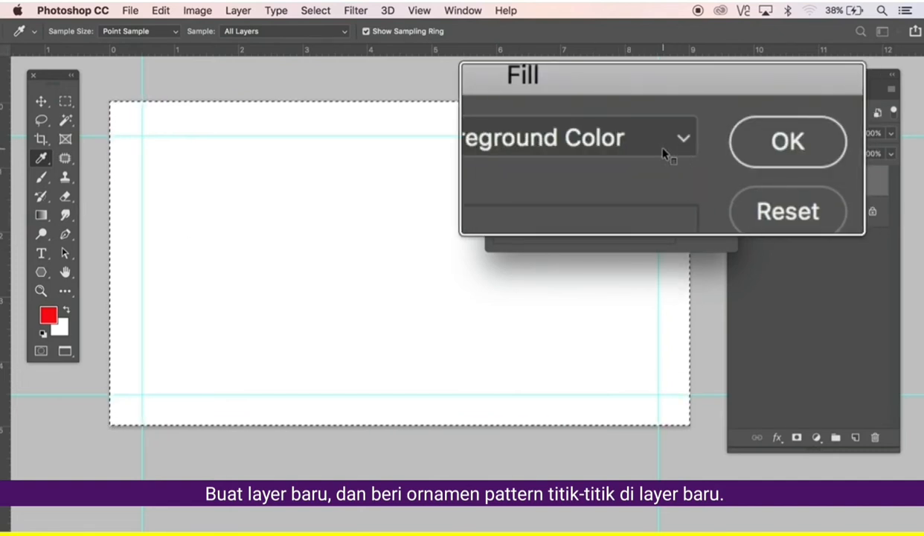
{"action": "left_click", "coordinate": [671, 147]}
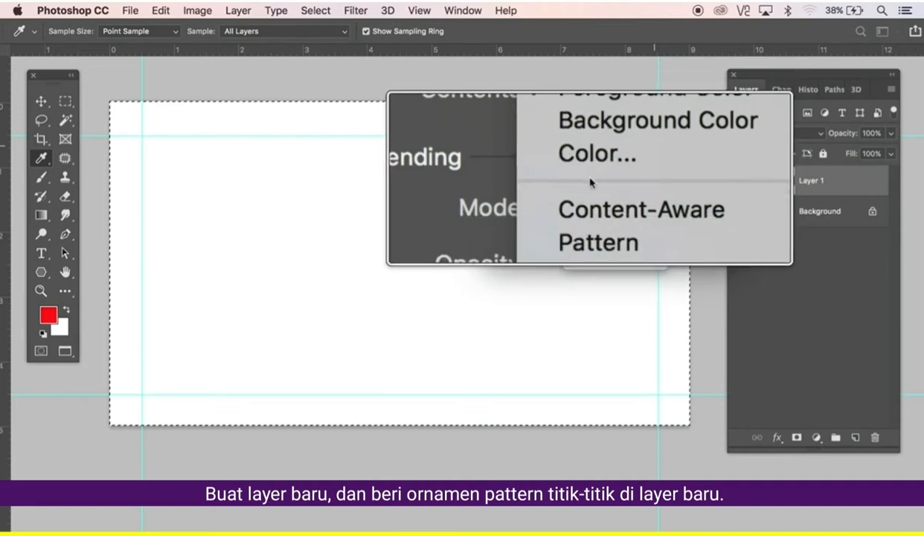
{"action": "left_click", "coordinate": [571, 198]}
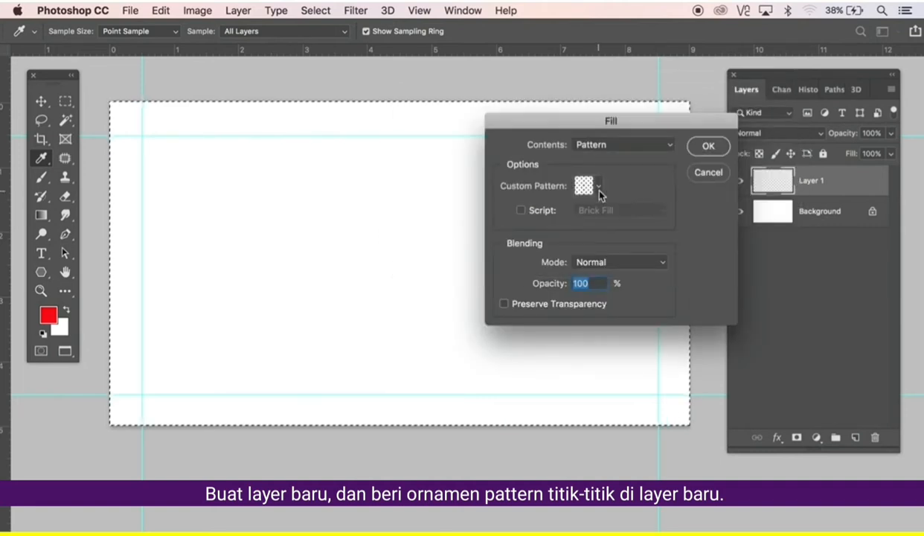
{"action": "left_click", "coordinate": [598, 188]}
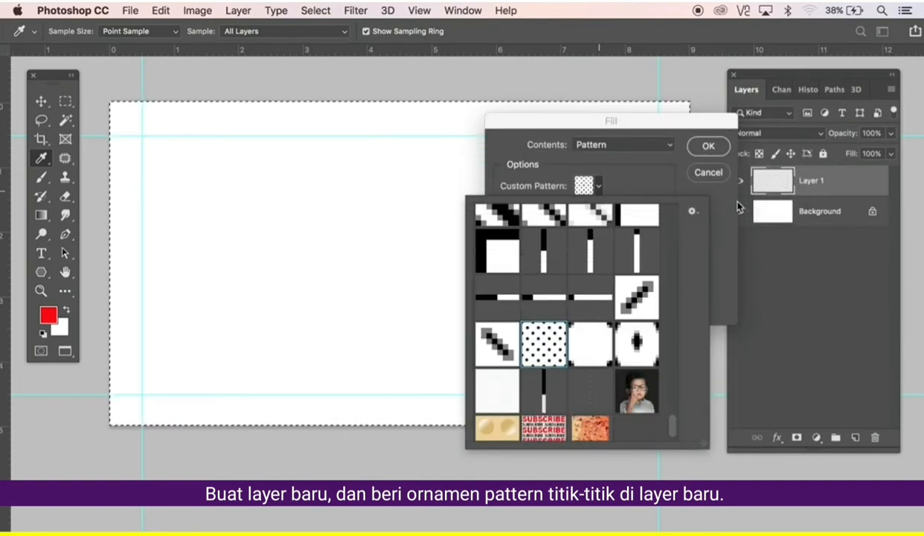
{"action": "left_click", "coordinate": [706, 148]}
{"action": "left_click", "coordinate": [706, 148]}
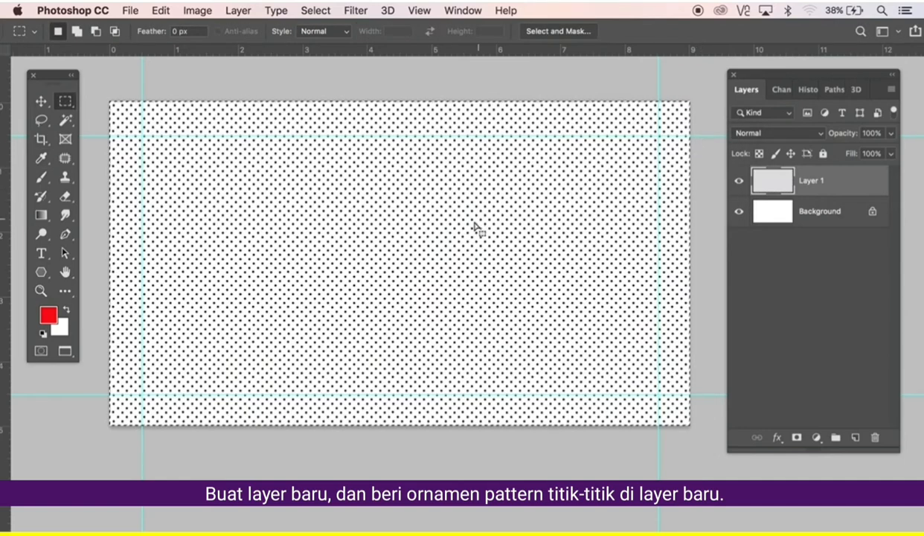
{"action": "key", "text": "d"}
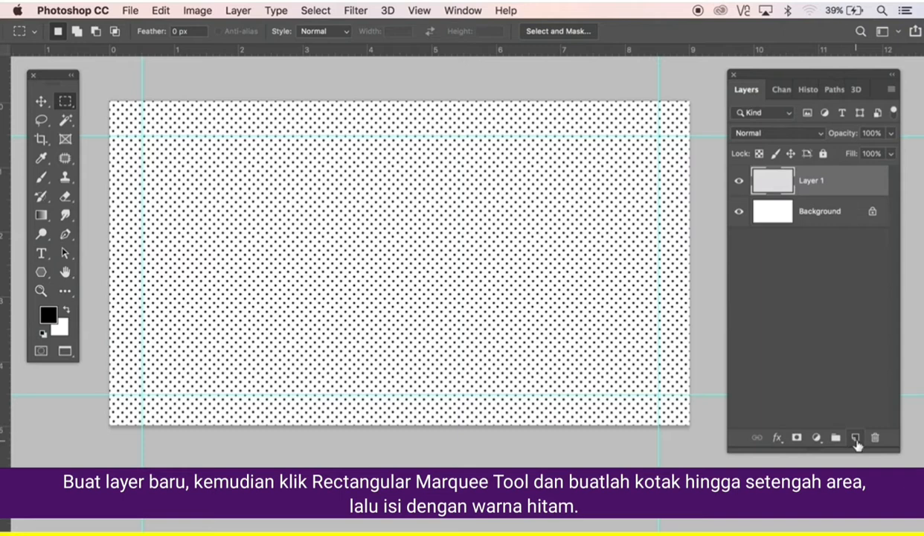
On new Layer 2, select the card's right half and fill it with black foreground colour.
{"action": "left_click", "coordinate": [856, 439]}
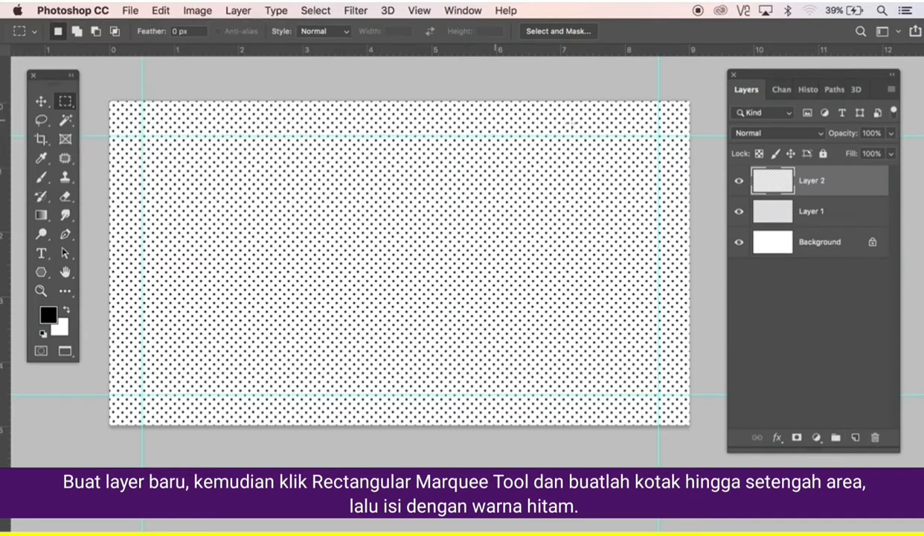
{"action": "left_click_drag", "start_coordinate": [701, 90], "coordinate": [399, 425]}
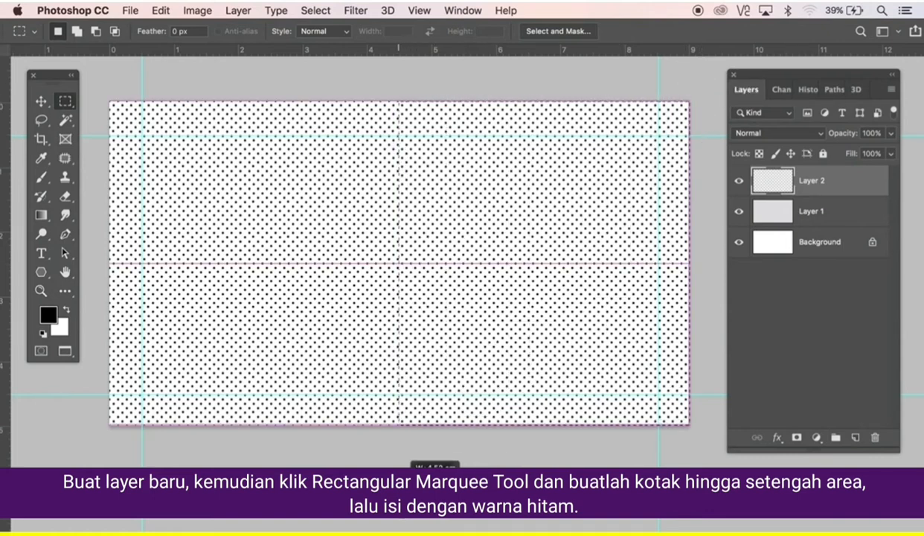
{"action": "left_click_drag", "start_coordinate": [400, 491], "coordinate": [400, 491]}
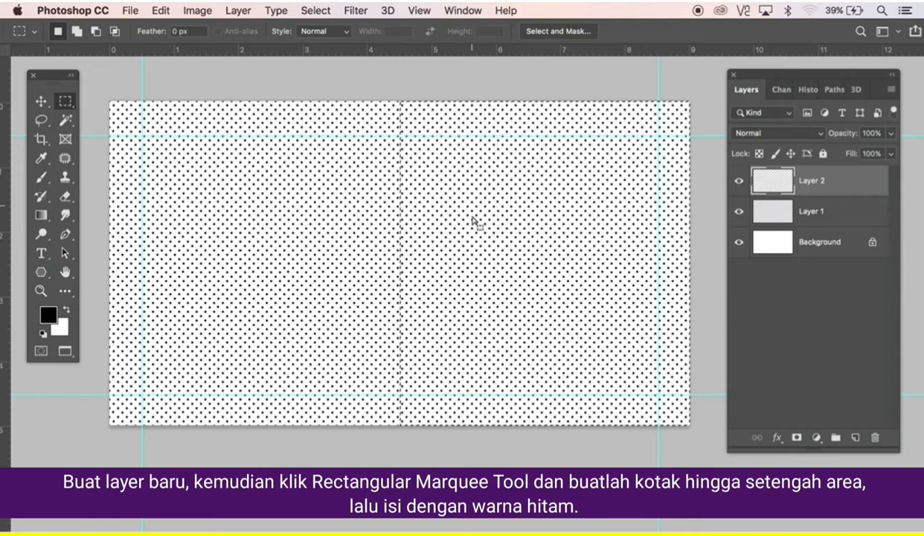
{"action": "left_click", "coordinate": [161, 11]}
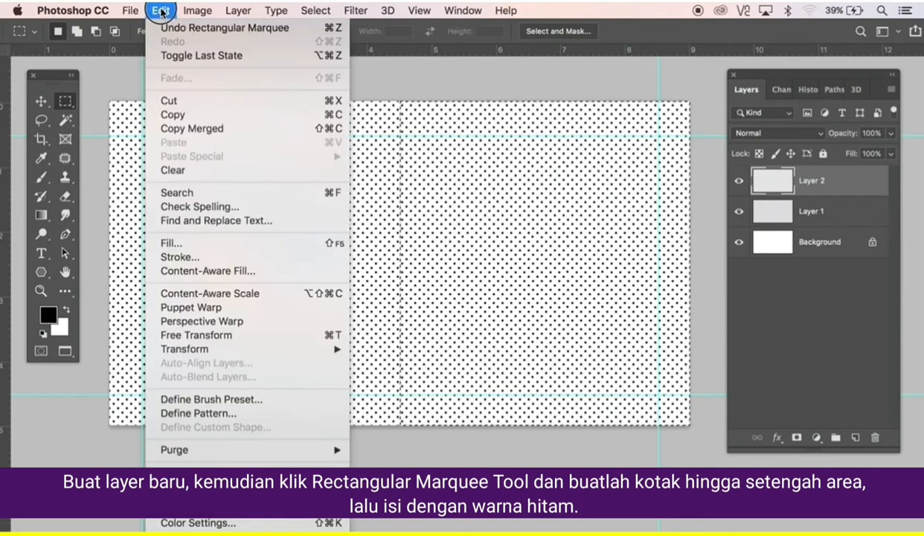
{"action": "left_click", "coordinate": [182, 246]}
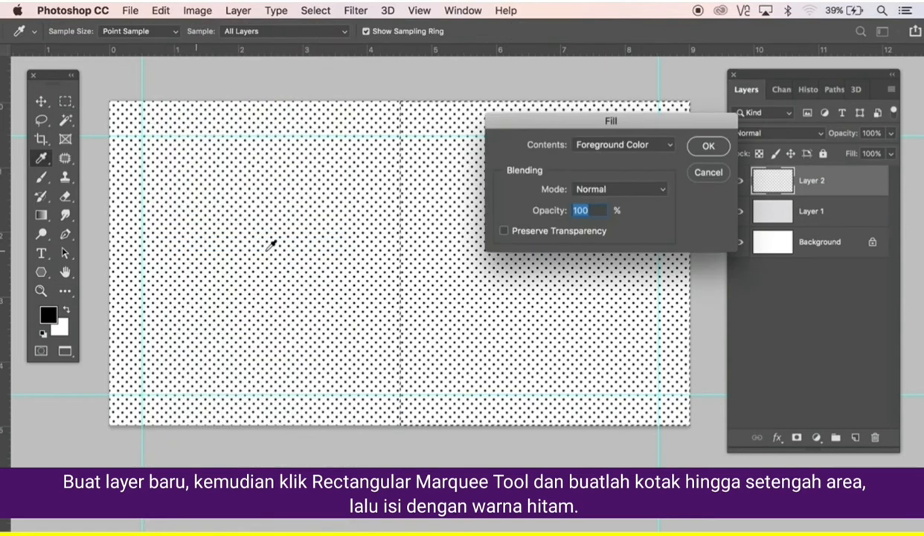
{"action": "left_click", "coordinate": [621, 146]}
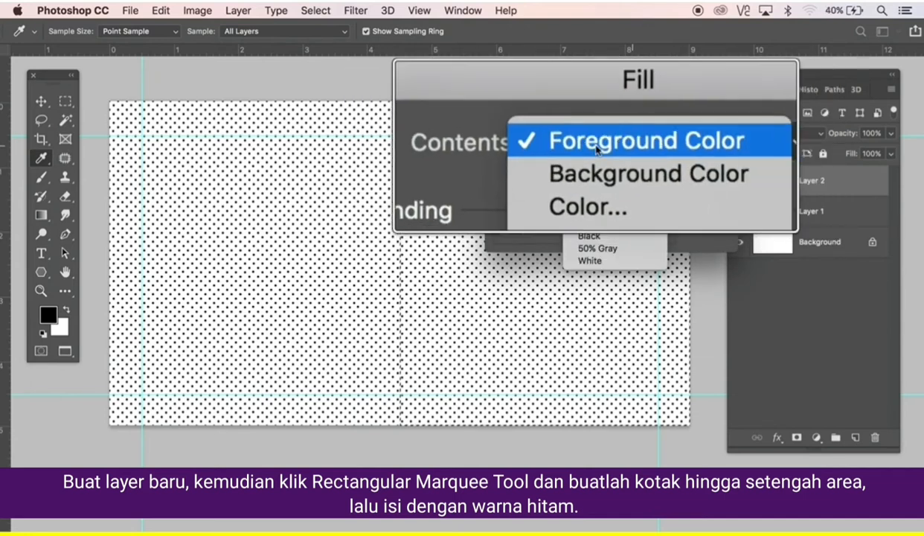
{"action": "left_click", "coordinate": [595, 148]}
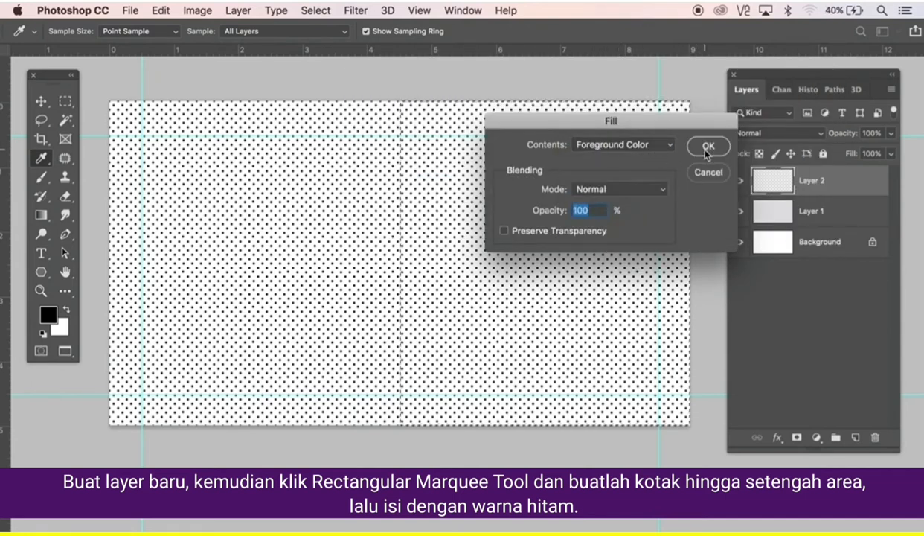
{"action": "left_click", "coordinate": [707, 147]}
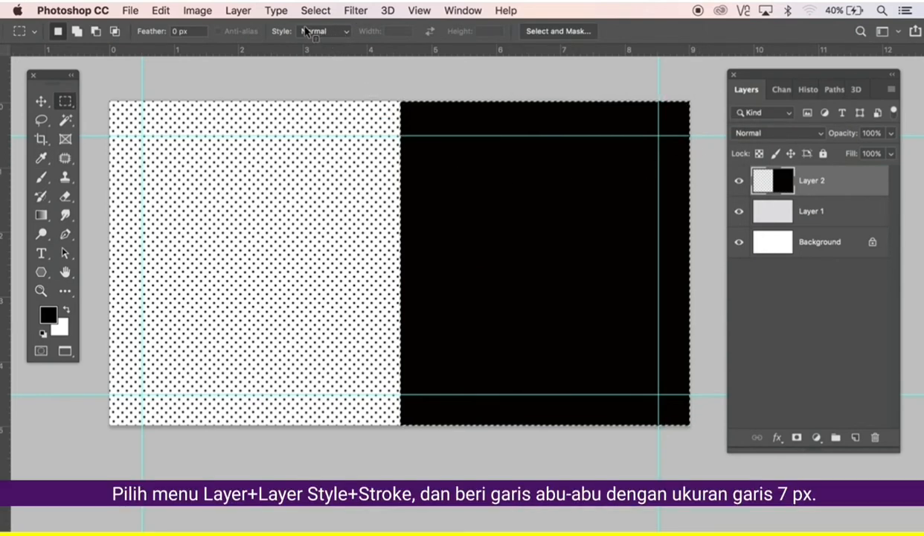
Add a 7 px grey (7f7f7e) Stroke layer style to Layer 2.
{"action": "left_click", "coordinate": [238, 11]}
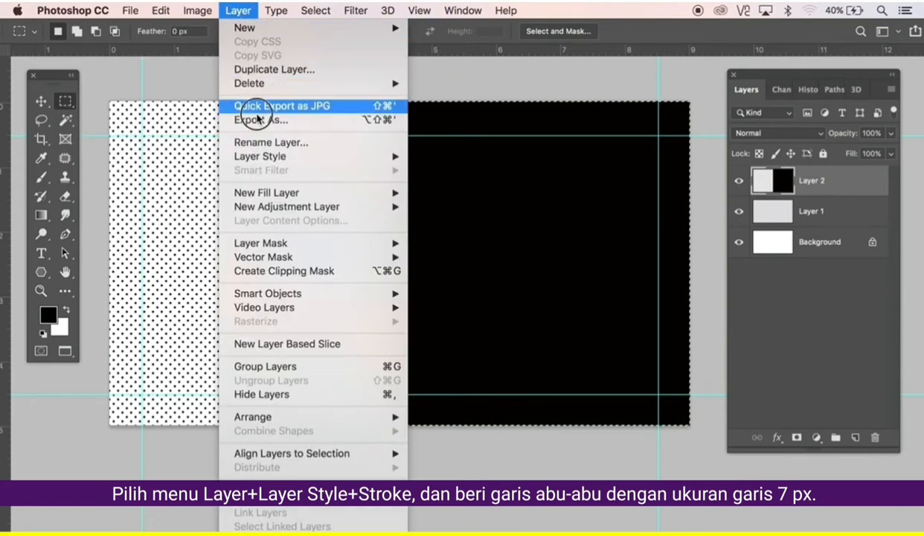
{"action": "mouse_move", "coordinate": [269, 157]}
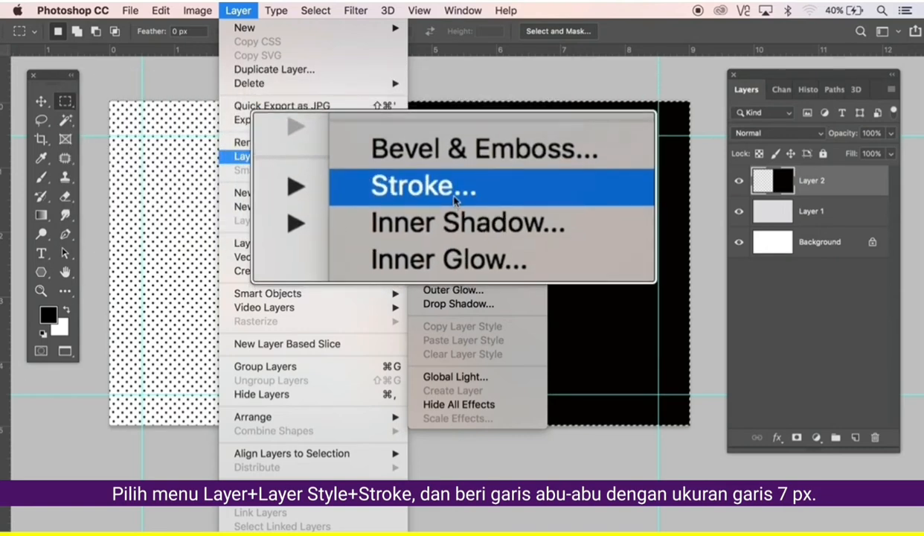
{"action": "left_click", "coordinate": [446, 193]}
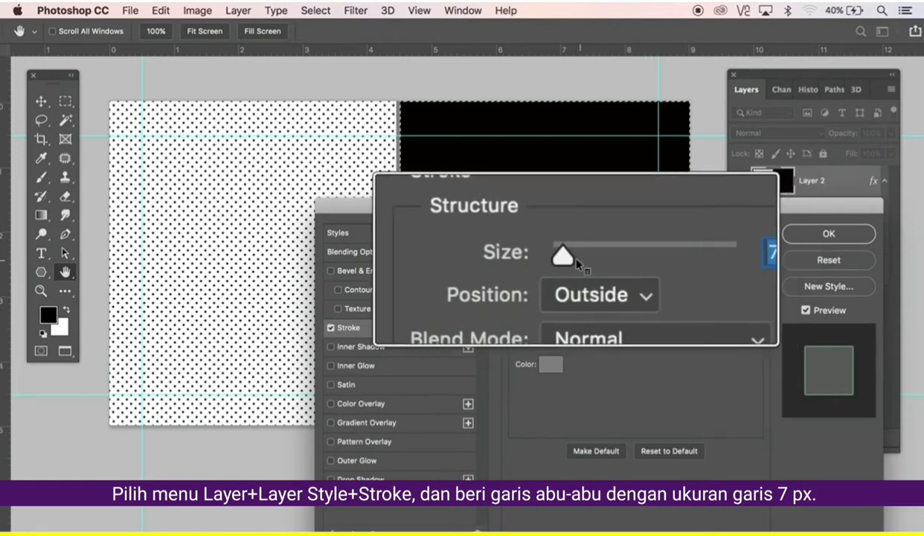
{"action": "left_click", "coordinate": [550, 366]}
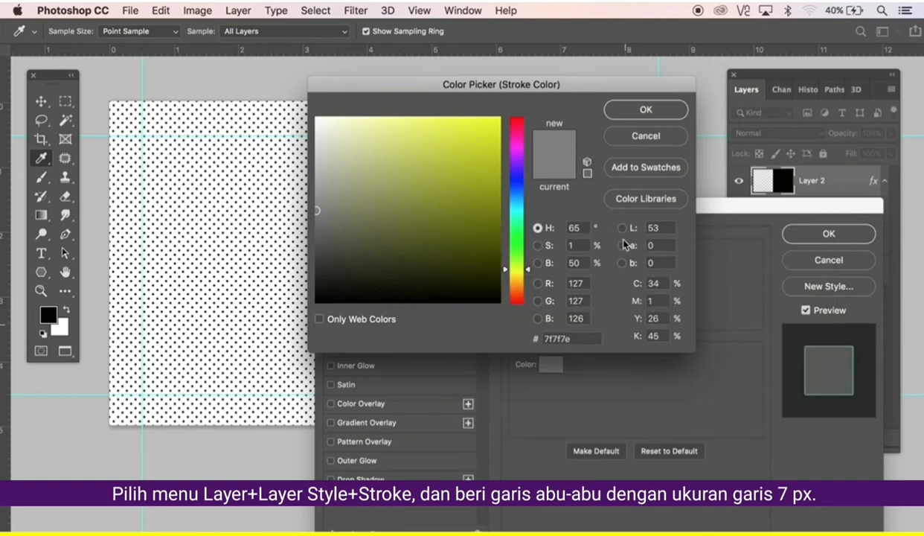
{"action": "left_click", "coordinate": [634, 112]}
{"action": "left_click", "coordinate": [809, 239]}
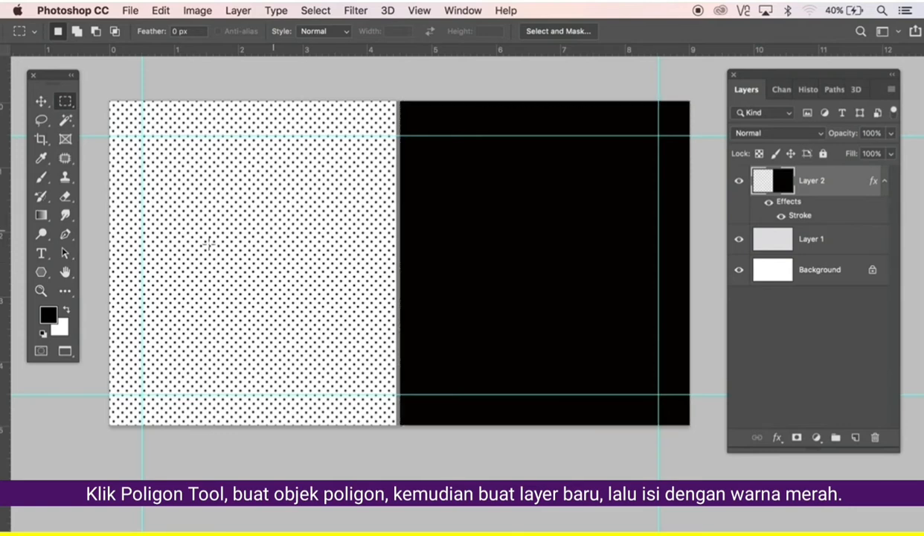
Draw a six-sided polygon path across the dotted/black border and turn it into a selection.
{"action": "left_click", "coordinate": [40, 271]}
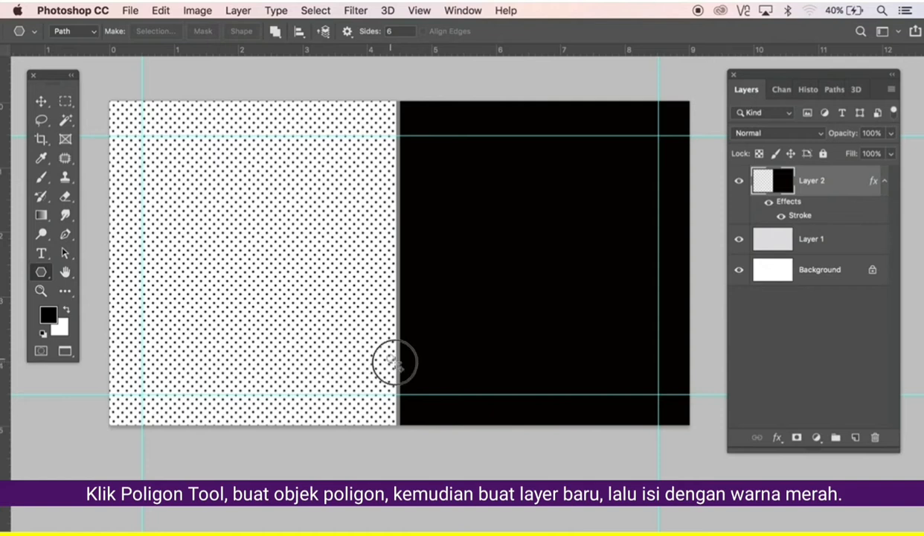
{"action": "left_click_drag", "start_coordinate": [392, 362], "coordinate": [418, 360]}
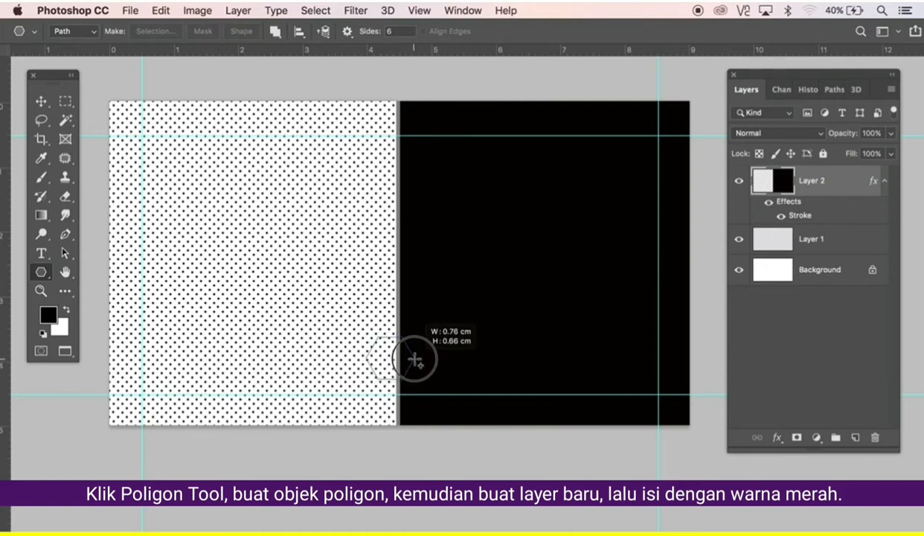
{"action": "left_click_drag", "start_coordinate": [413, 360], "coordinate": [405, 377]}
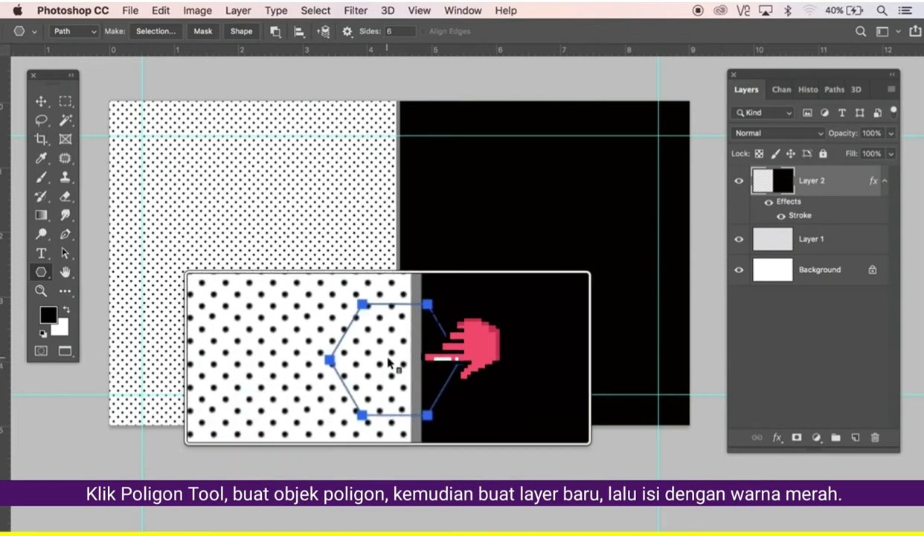
{"action": "key", "text": "ctrl+Return"}
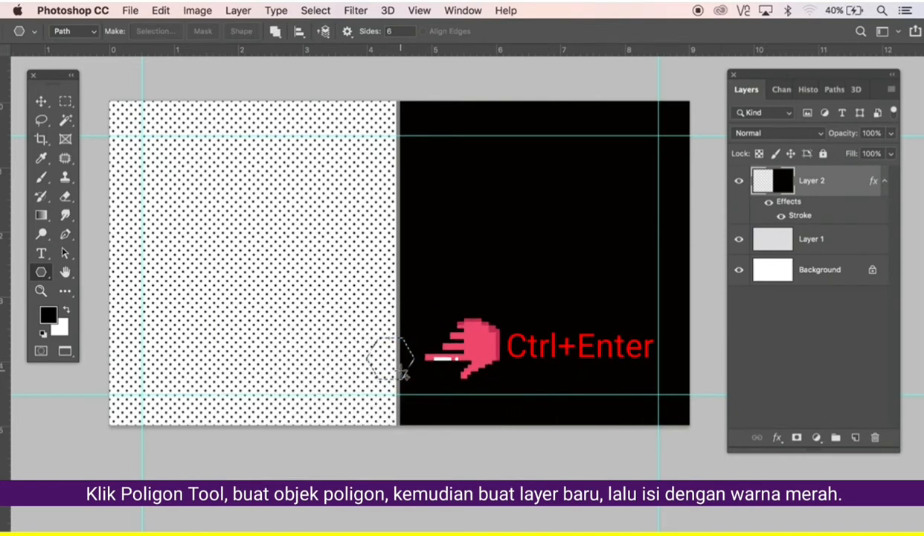
On new Layer 3, fill the hexagon selection with pure red foreground colour.
{"action": "left_click", "coordinate": [857, 437]}
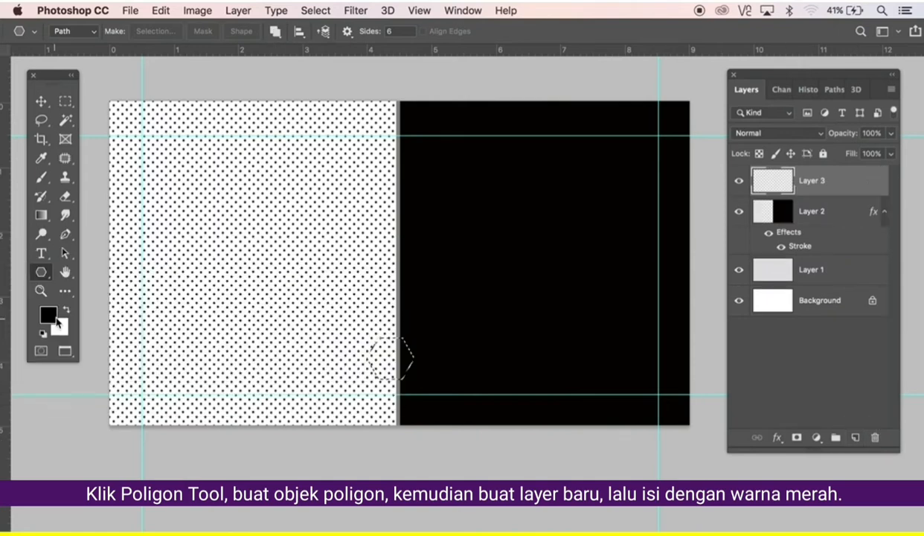
{"action": "left_click", "coordinate": [49, 316]}
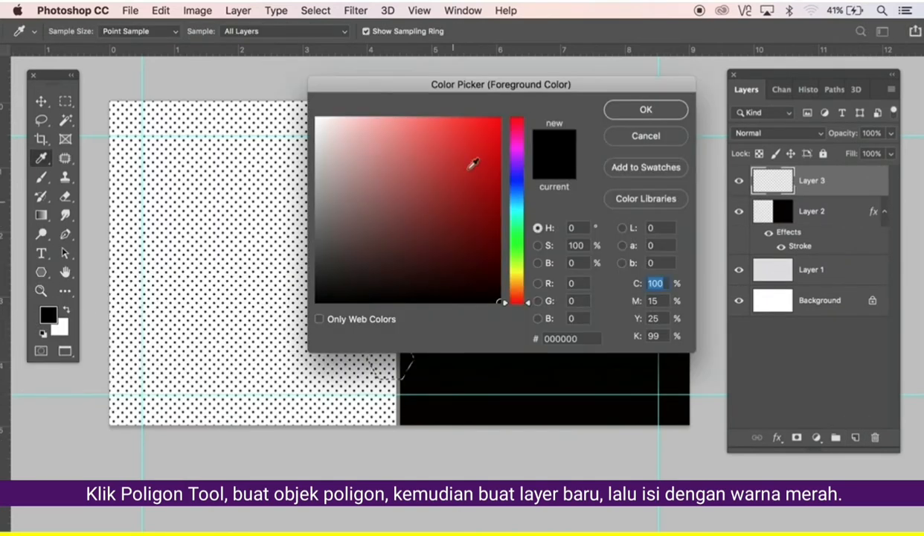
{"action": "left_click_drag", "start_coordinate": [473, 164], "coordinate": [519, 101]}
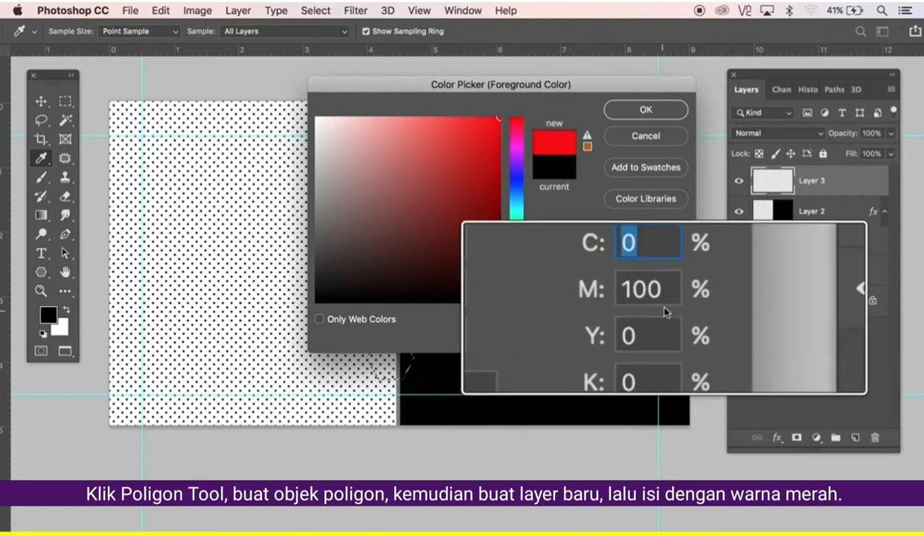
{"action": "left_click", "coordinate": [647, 110]}
{"action": "left_click", "coordinate": [161, 10]}
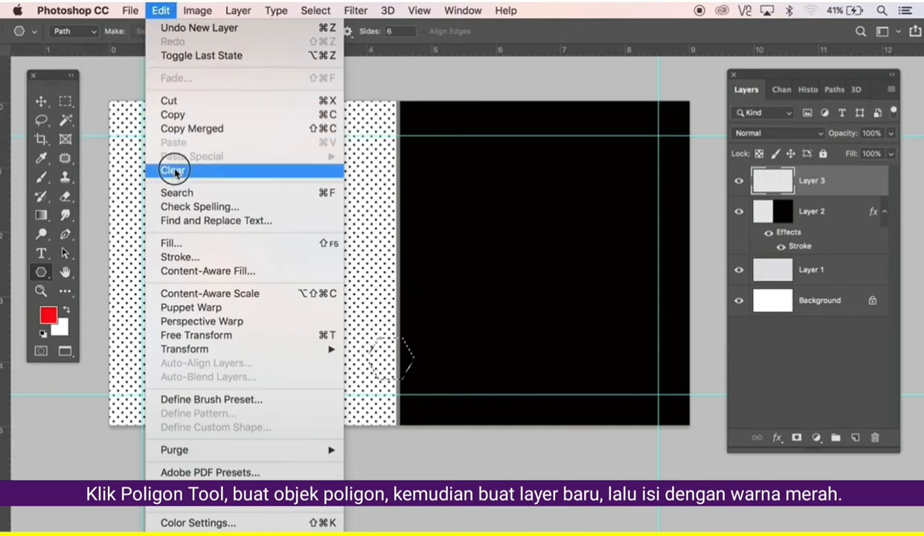
{"action": "left_click", "coordinate": [183, 241]}
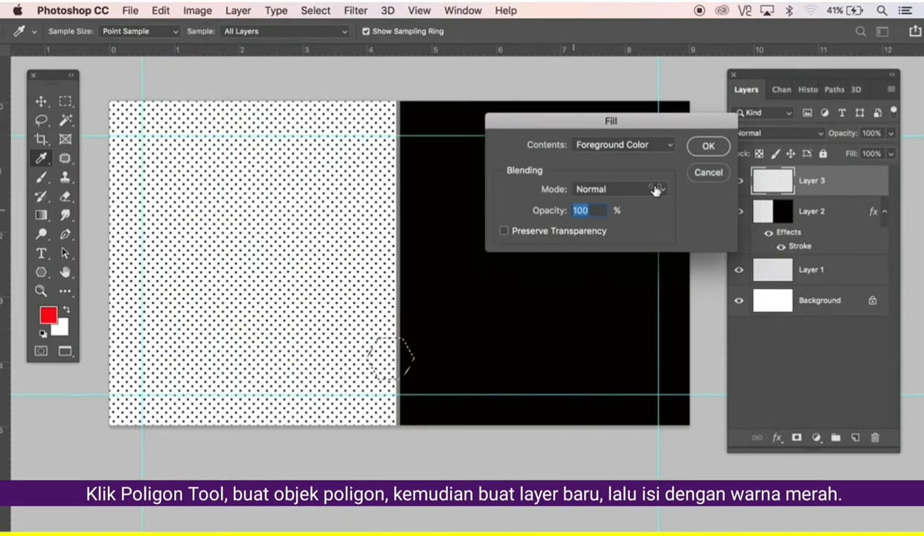
{"action": "key", "text": "alt"}
{"action": "left_click", "coordinate": [710, 147]}
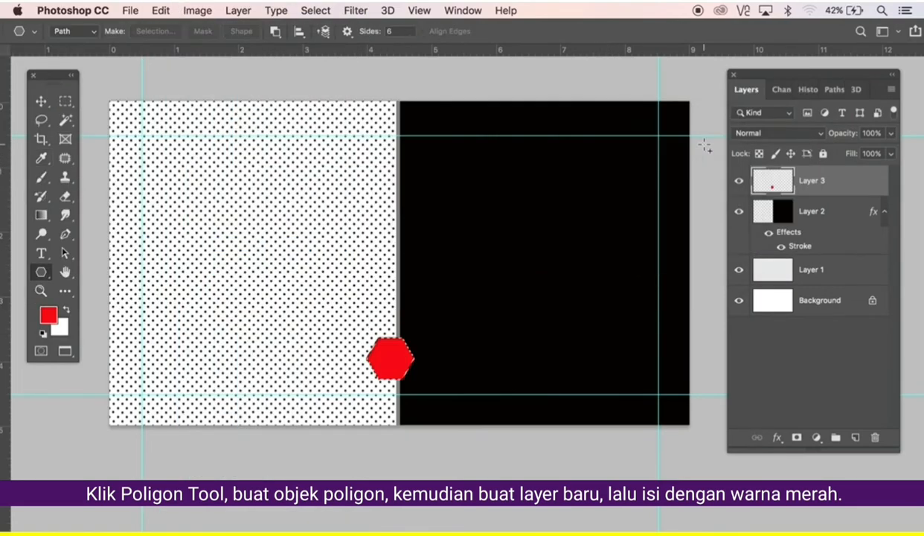
{"action": "left_click", "coordinate": [238, 10]}
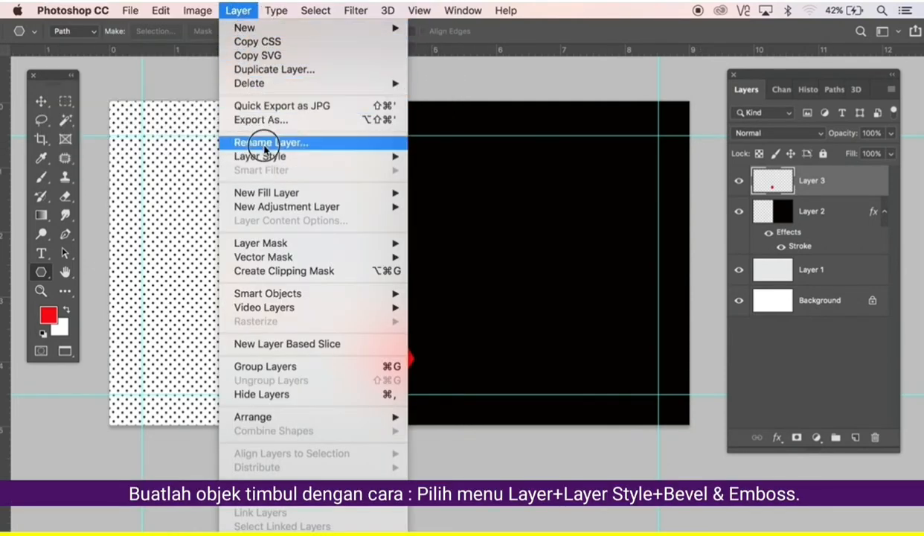
Apply an Inner Bevel & Emboss style (396% depth, 6 px size) to the red hexagon.
{"action": "mouse_move", "coordinate": [260, 155]}
{"action": "mouse_move", "coordinate": [390, 157]}
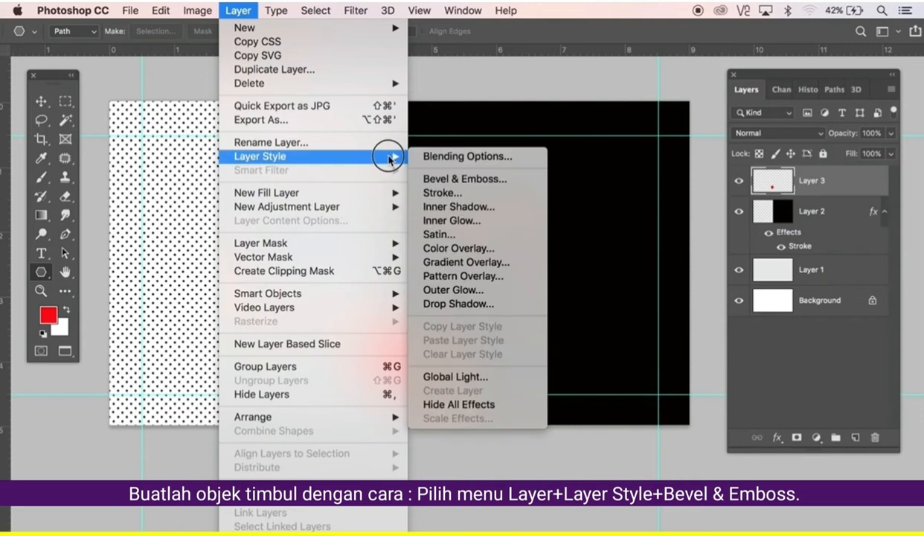
{"action": "left_click", "coordinate": [462, 180]}
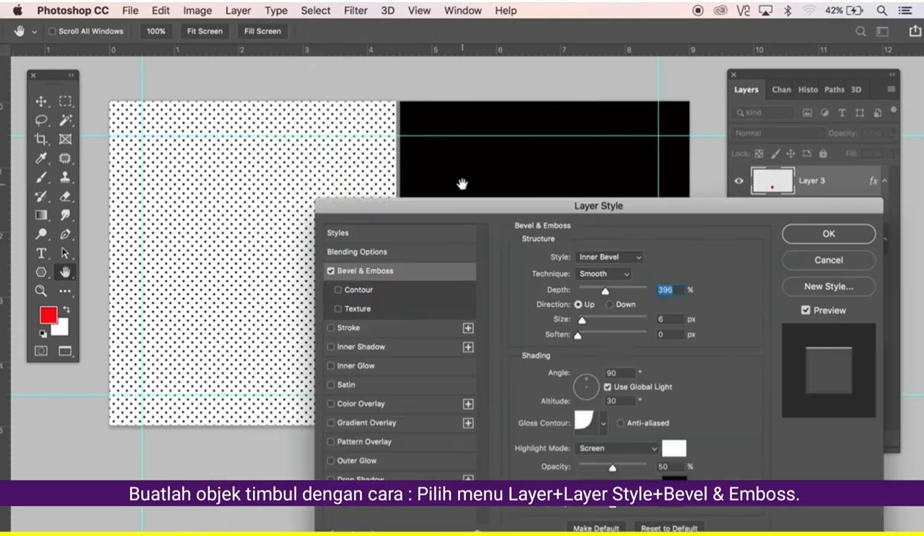
{"action": "left_click_drag", "start_coordinate": [450, 217], "coordinate": [576, 135]}
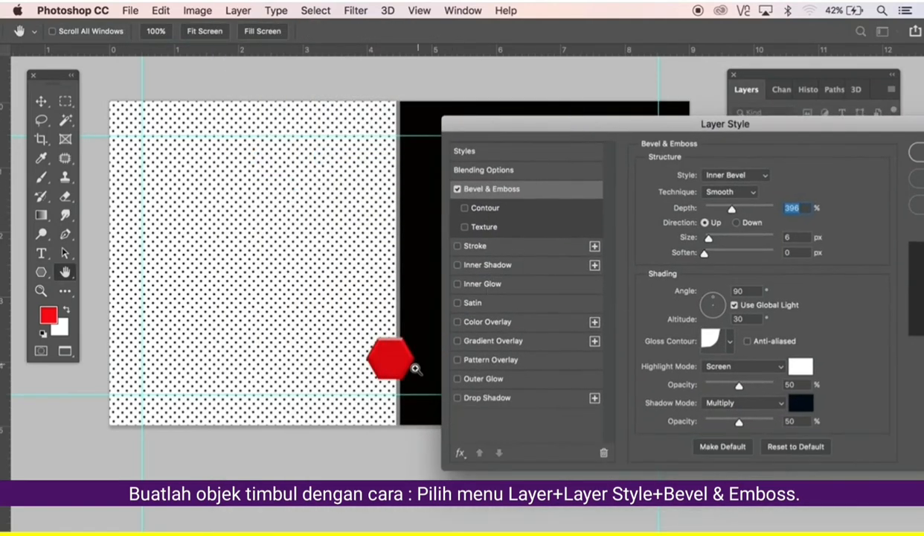
{"action": "left_click", "coordinate": [415, 367]}
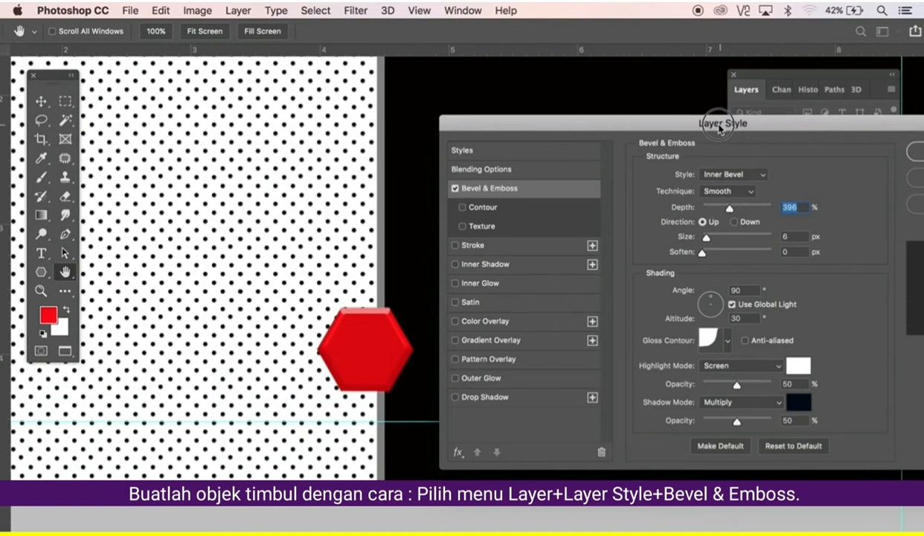
{"action": "left_click_drag", "start_coordinate": [722, 125], "coordinate": [672, 128]}
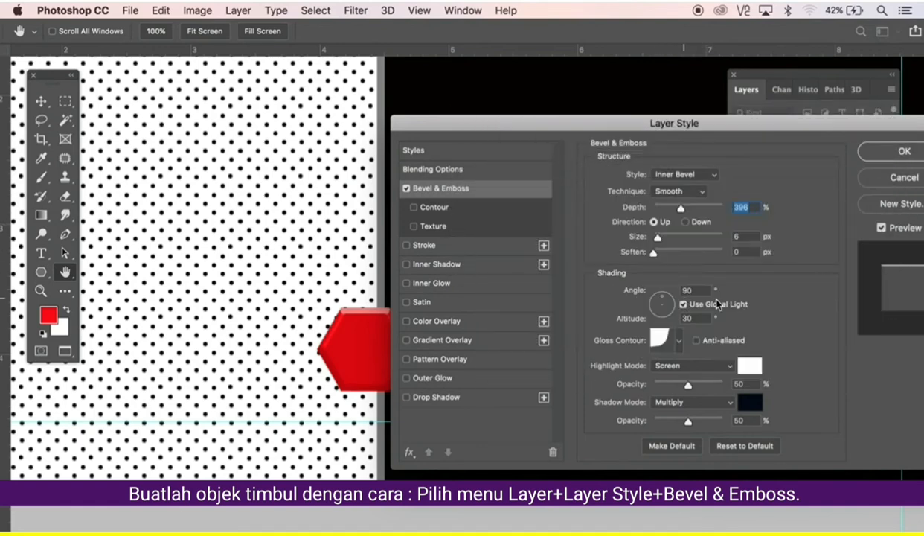
{"action": "left_click_drag", "start_coordinate": [781, 126], "coordinate": [609, 98]}
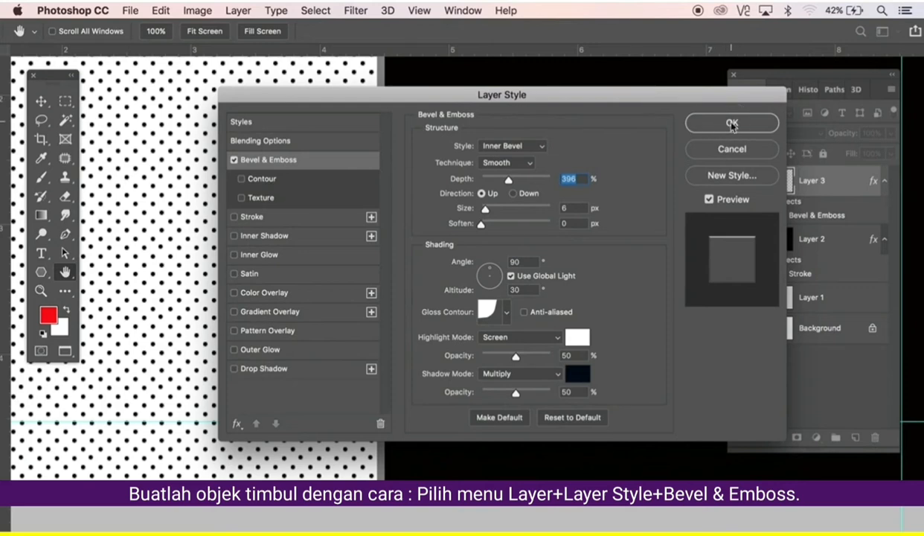
{"action": "left_click", "coordinate": [732, 124]}
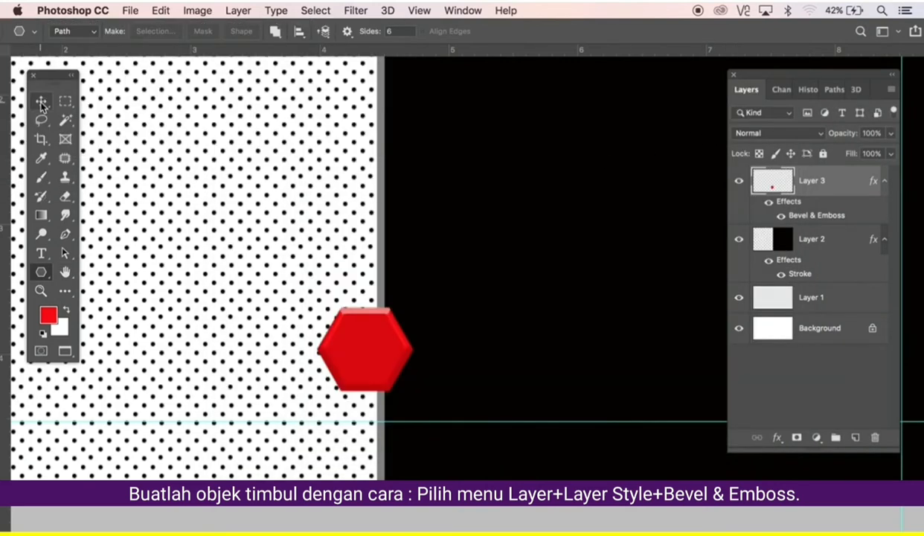
Nudge the hexagon into place and Alt-drag three copies upward to stack four hexagons.
{"action": "left_click", "coordinate": [41, 101]}
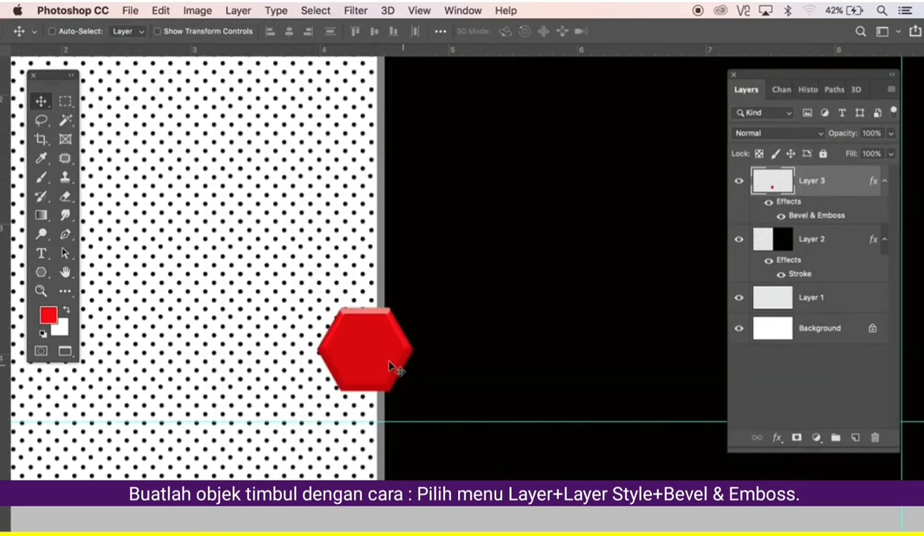
{"action": "left_click_drag", "start_coordinate": [390, 366], "coordinate": [408, 391]}
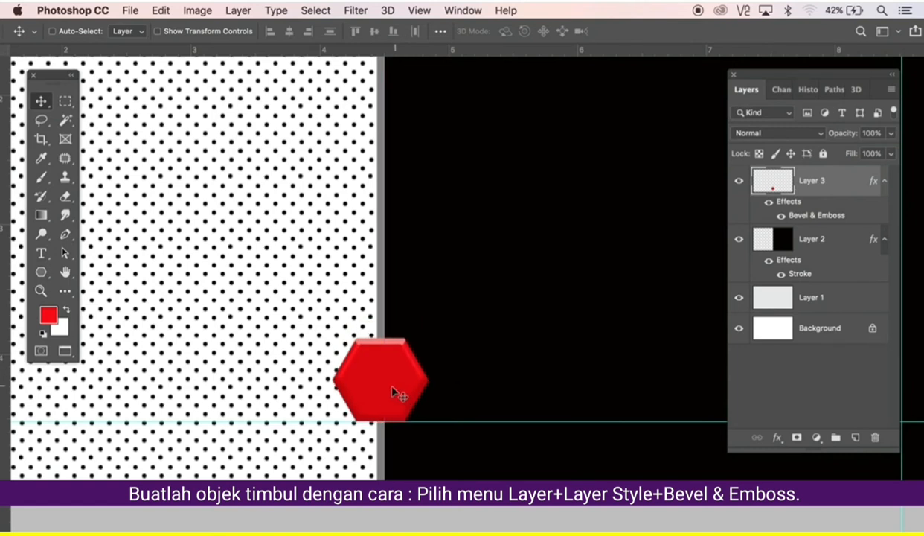
{"action": "left_click_drag", "start_coordinate": [394, 365], "coordinate": [397, 127]}
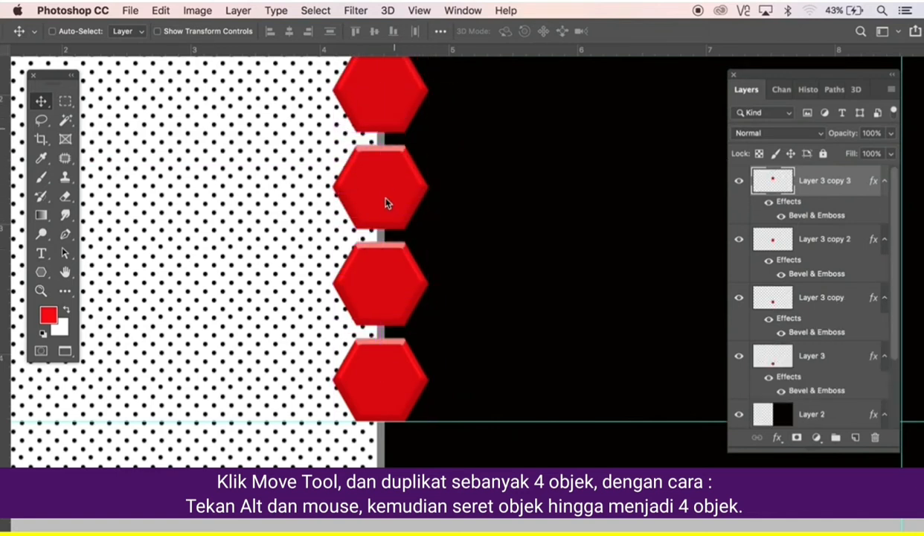
{"action": "left_click", "coordinate": [416, 237], "text": "alt"}
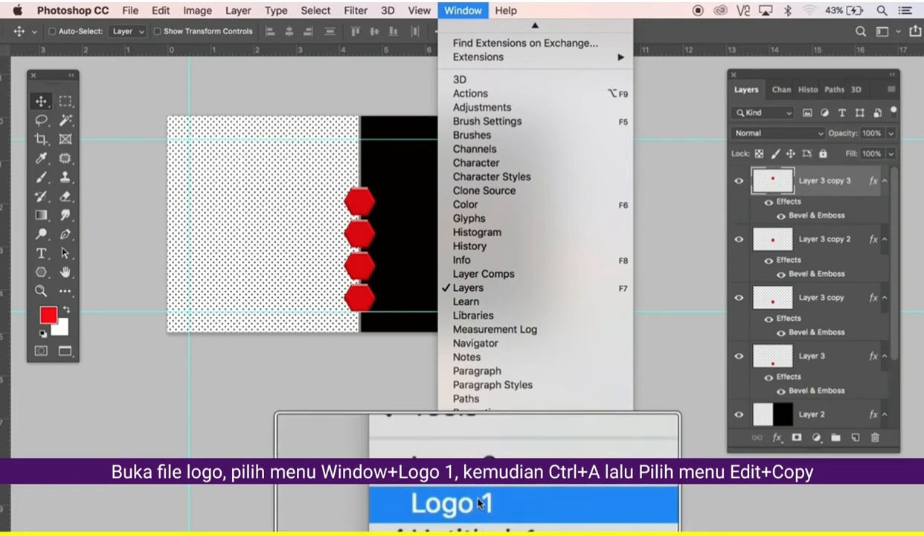
Copy the C-star logo on Layer 6 from the Logo 1 document.
{"action": "left_click", "coordinate": [487, 527]}
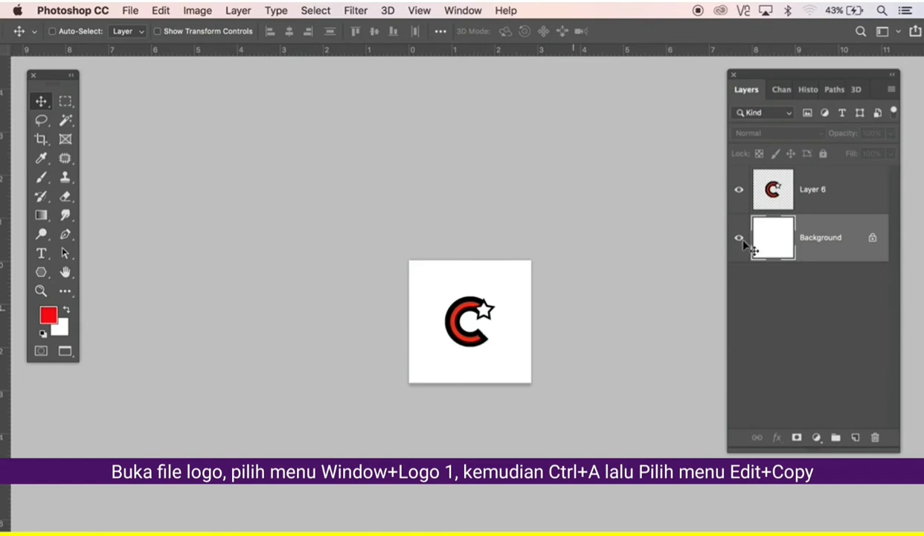
{"action": "left_click", "coordinate": [809, 207]}
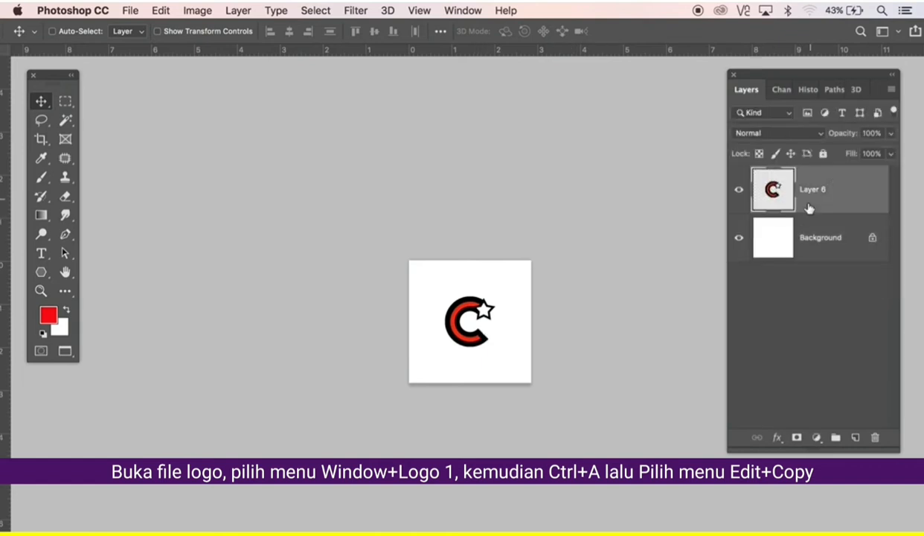
{"action": "key", "text": "super+a"}
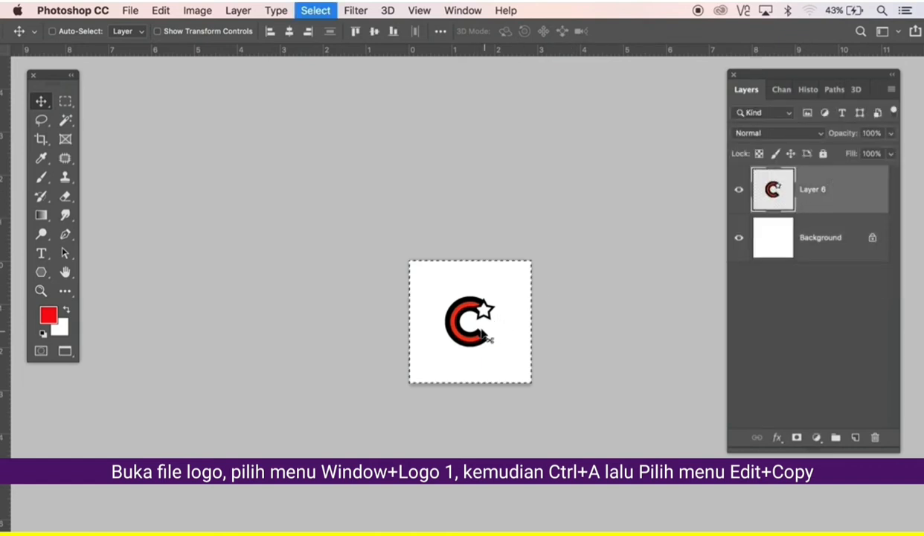
{"action": "left_click", "coordinate": [160, 11]}
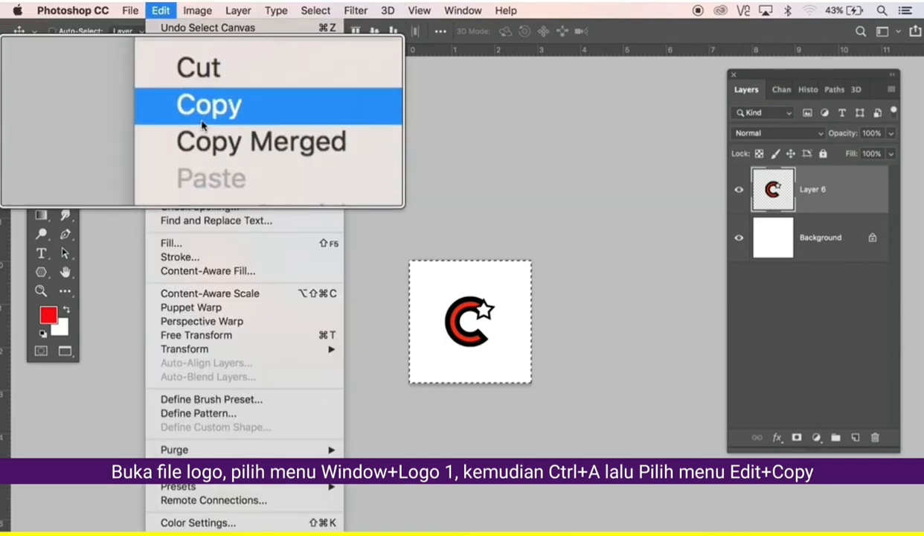
{"action": "left_click", "coordinate": [167, 114]}
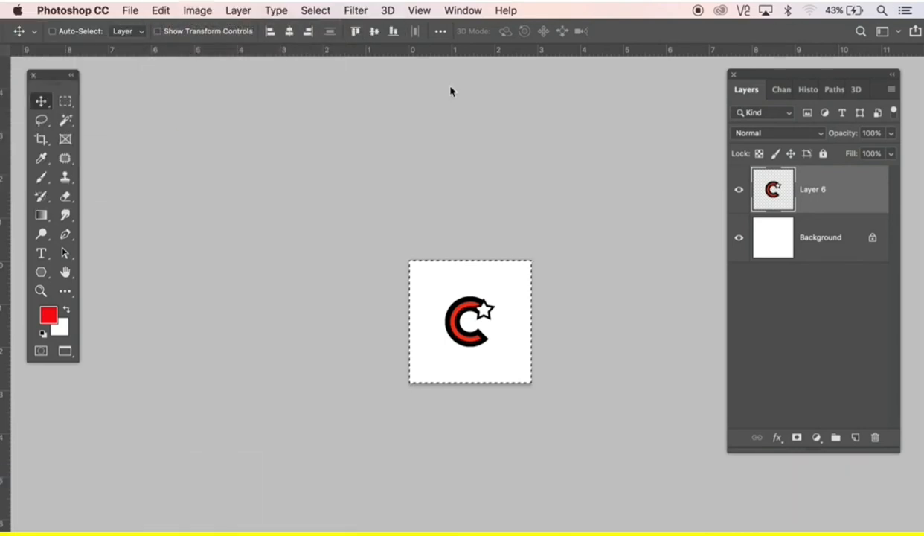
Paste the logo into Untitled-1 and move it into the dotted left half.
{"action": "left_click", "coordinate": [459, 12]}
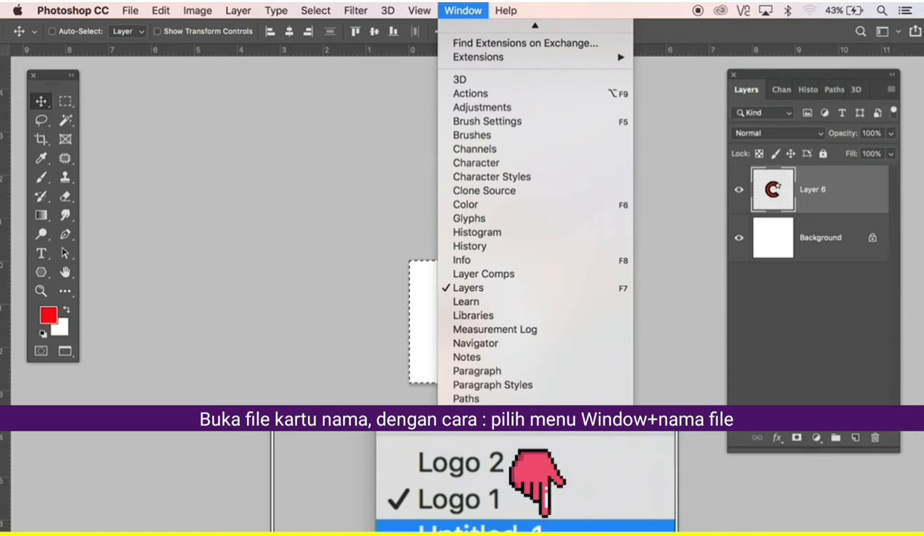
{"action": "left_click", "coordinate": [491, 524]}
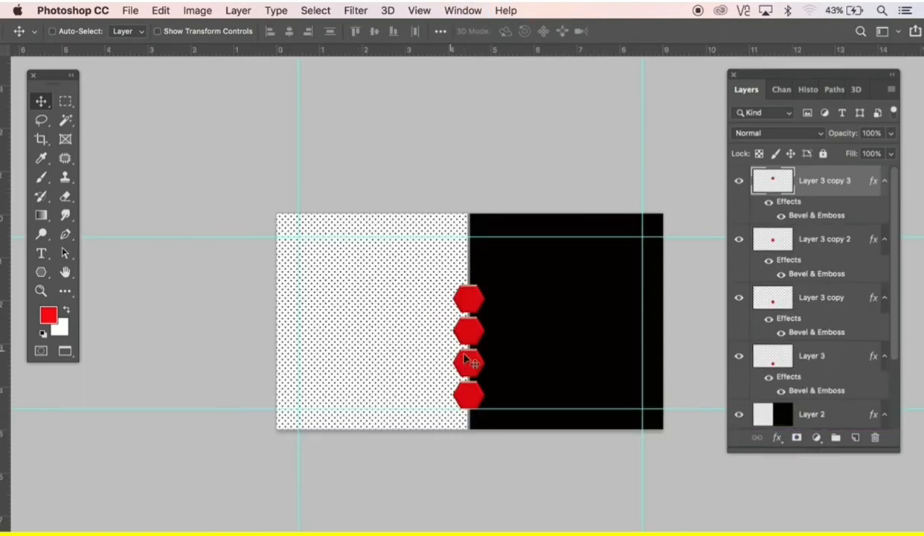
{"action": "left_click", "coordinate": [161, 11]}
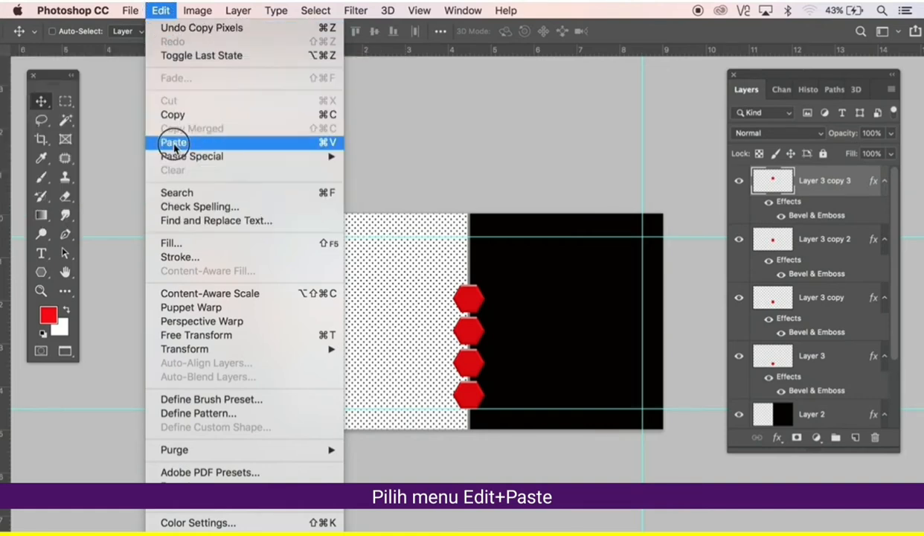
{"action": "left_click", "coordinate": [174, 143]}
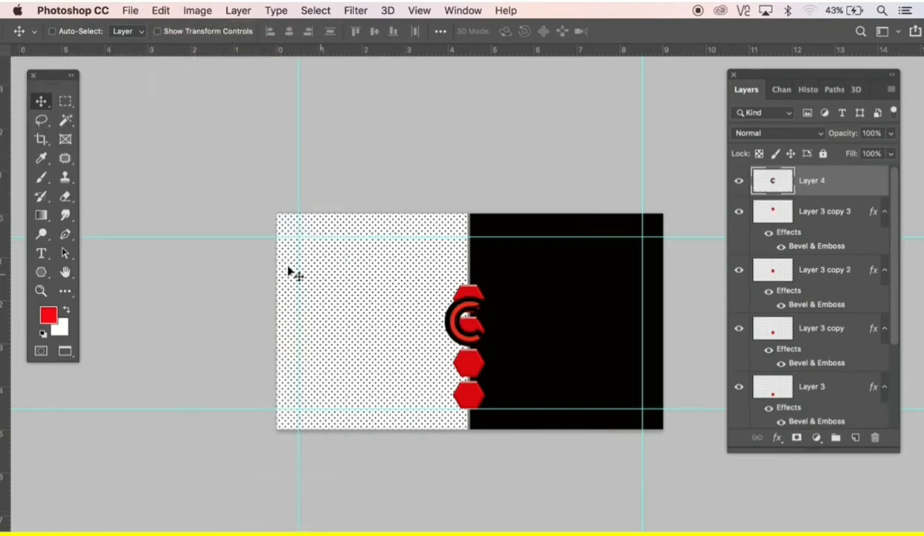
{"action": "left_click_drag", "start_coordinate": [459, 334], "coordinate": [382, 325]}
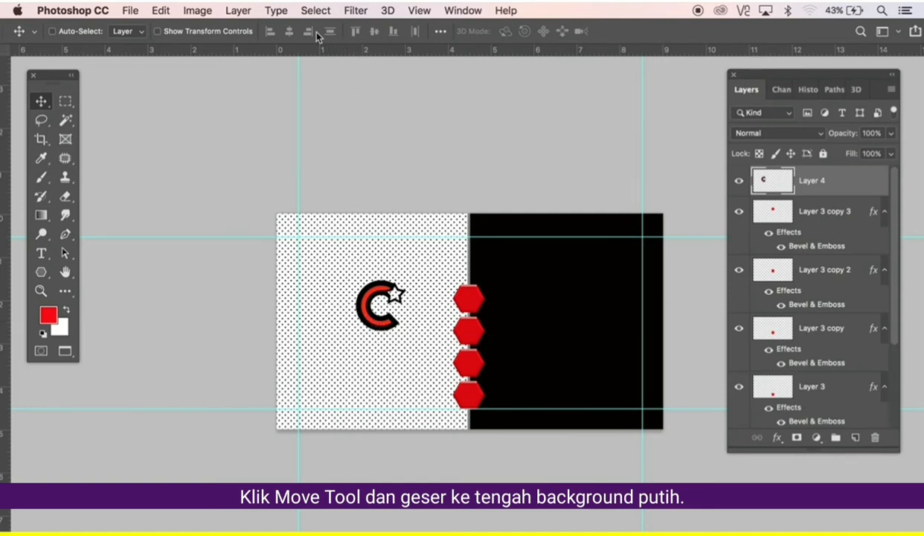
Copy the contact icons on Layer 5 from the Logo 2 document.
{"action": "left_click", "coordinate": [461, 11]}
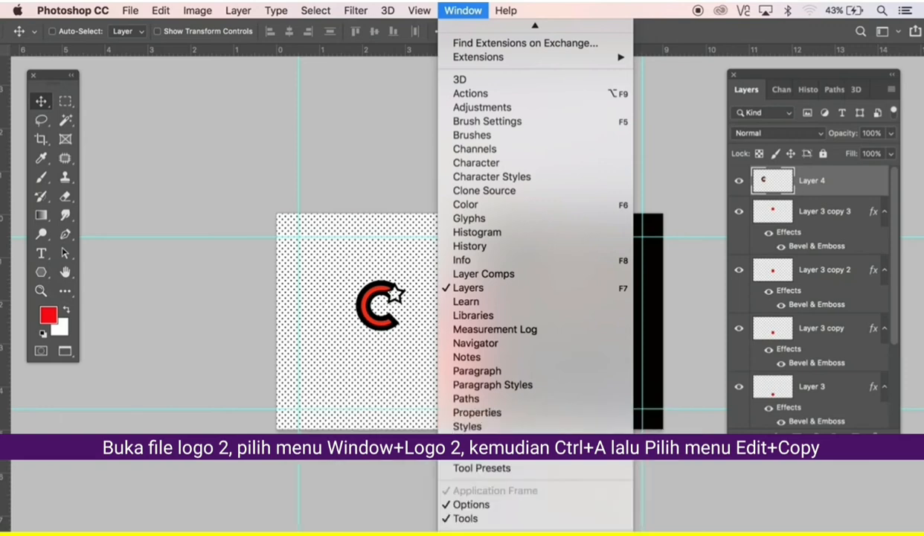
{"action": "left_click", "coordinate": [492, 515]}
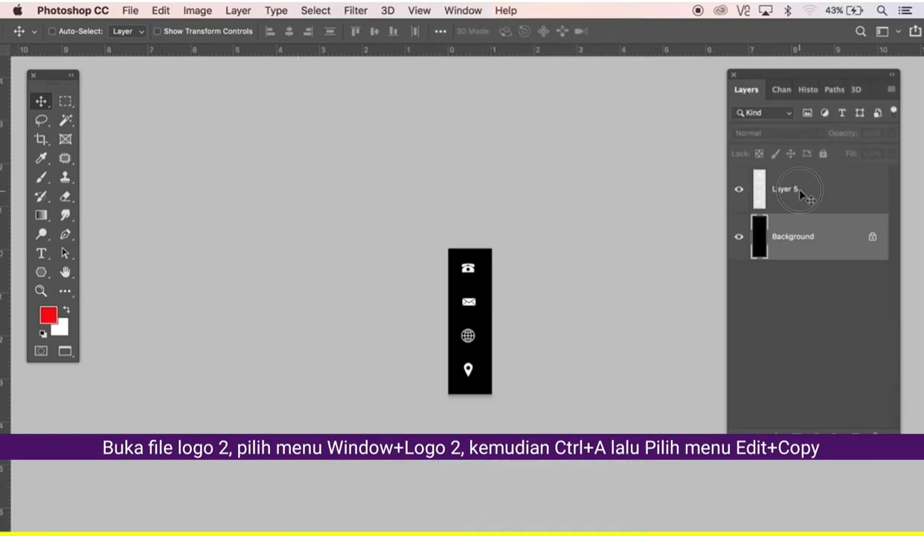
{"action": "left_click", "coordinate": [796, 192]}
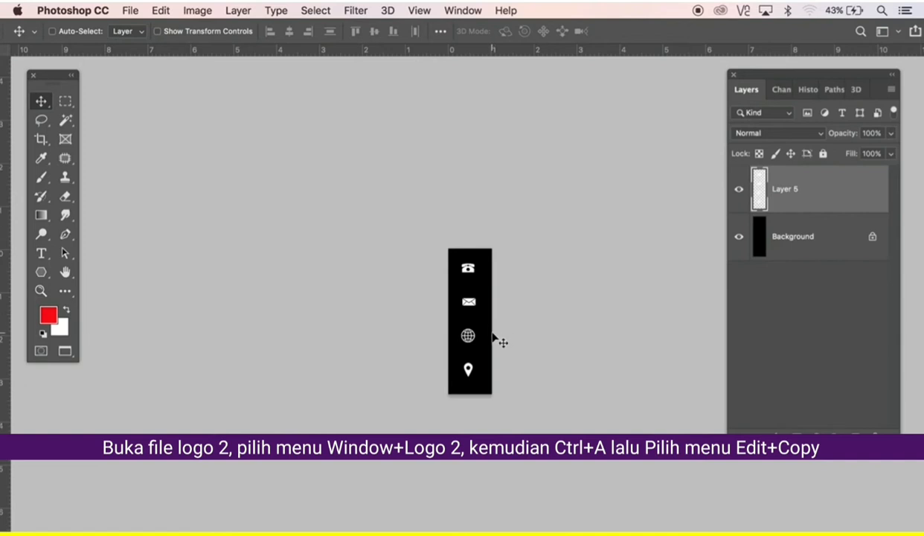
{"action": "key", "text": "super+0"}
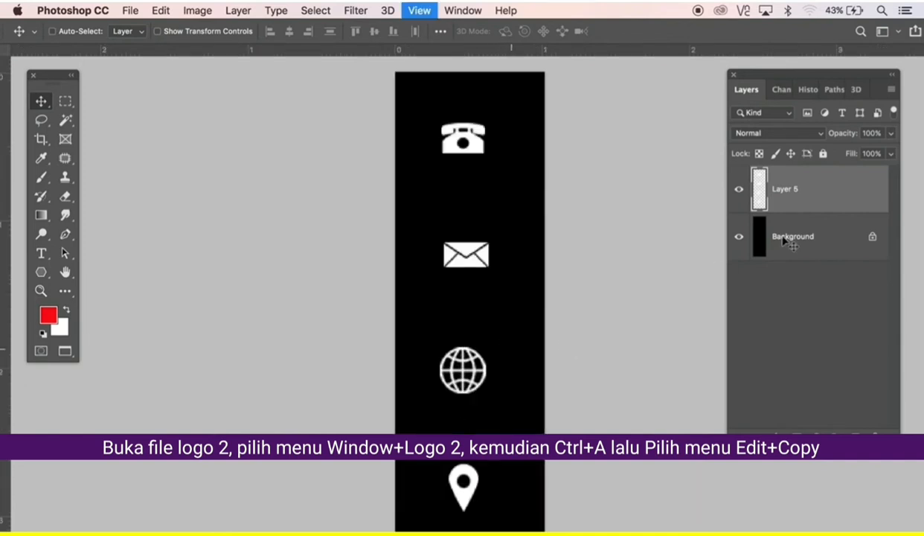
{"action": "key", "text": "super+a"}
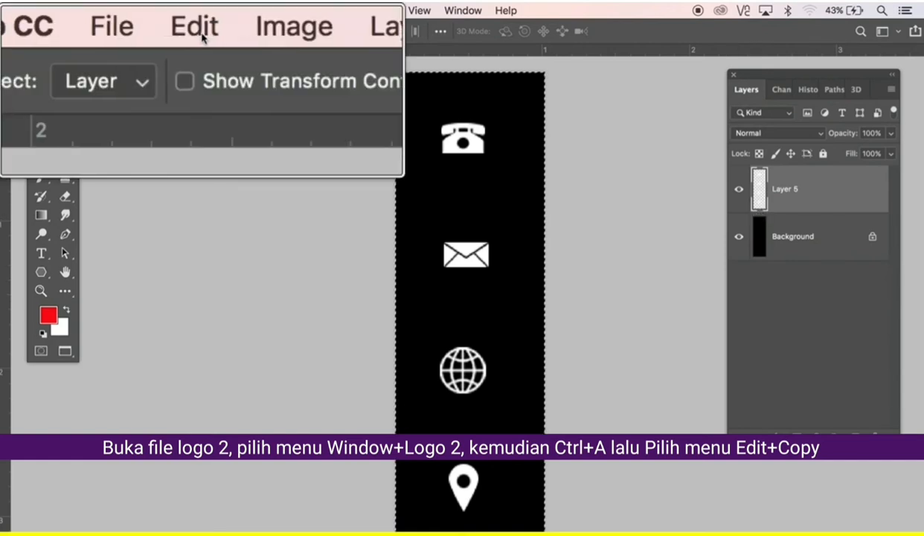
{"action": "left_click", "coordinate": [162, 11]}
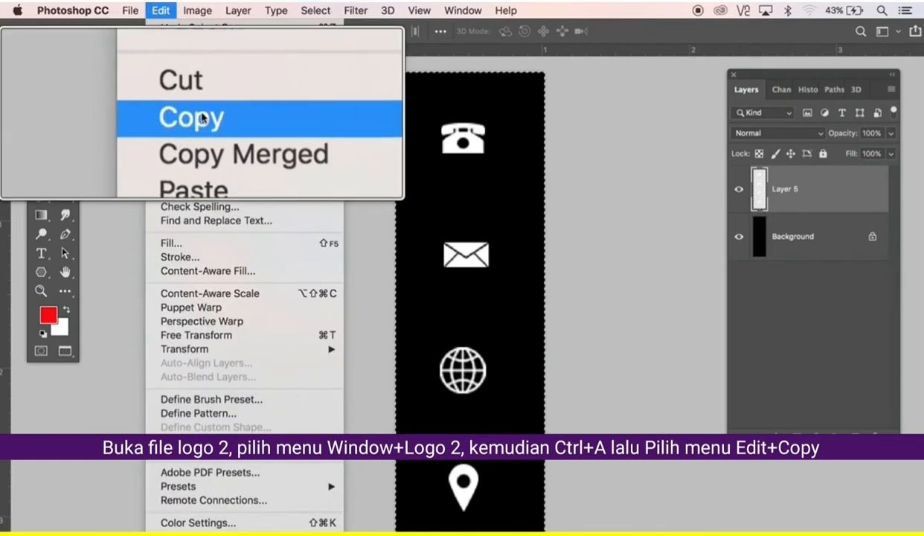
{"action": "left_click", "coordinate": [176, 116]}
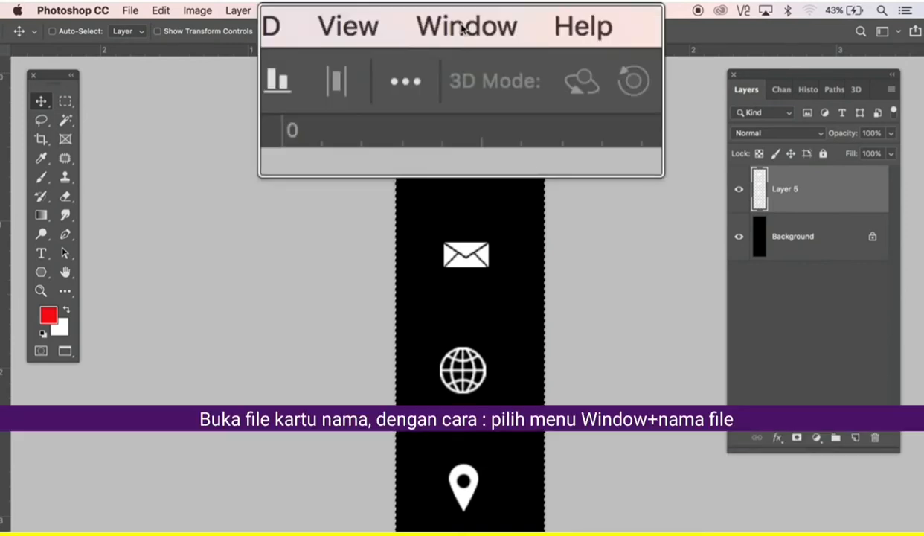
Paste the phone, mail, globe and pin icons into the card and align them on the hexagons.
{"action": "left_click", "coordinate": [462, 10]}
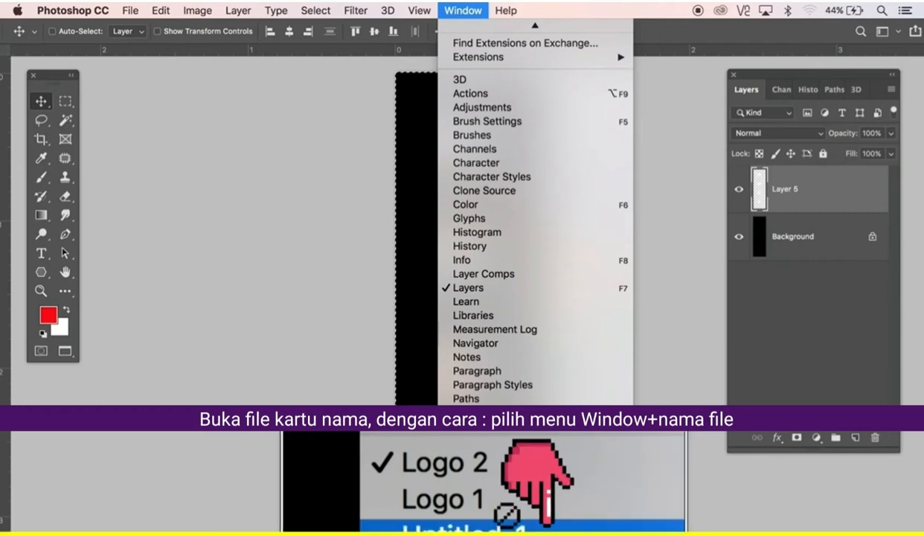
{"action": "left_click", "coordinate": [496, 526]}
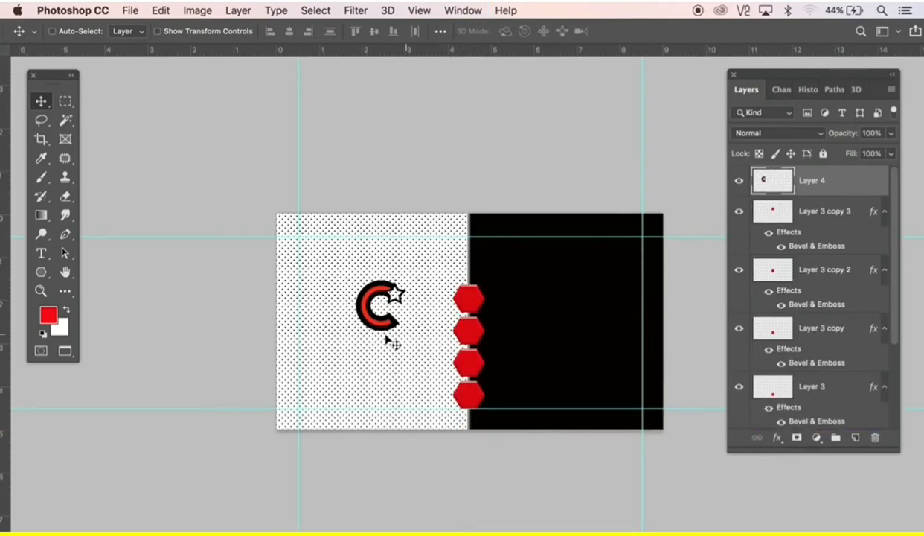
{"action": "key", "text": "super+t"}
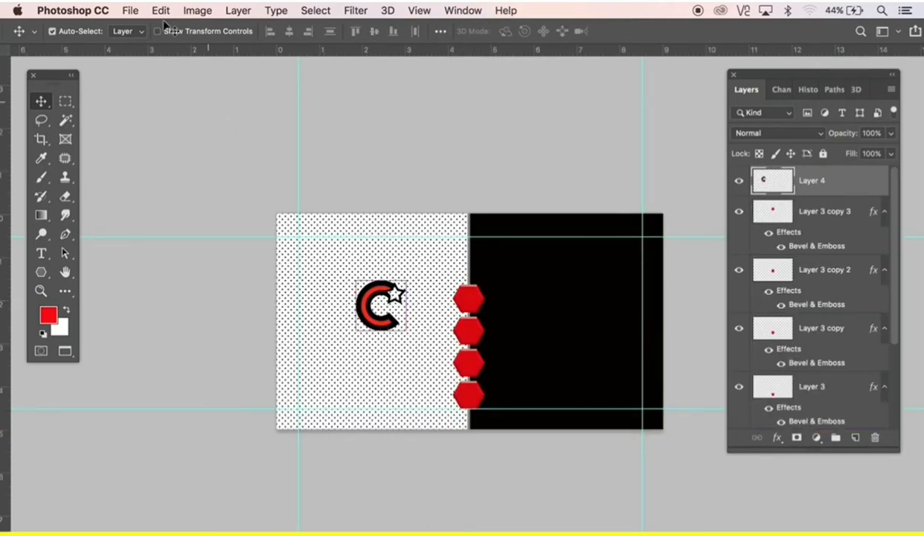
{"action": "left_click", "coordinate": [161, 11]}
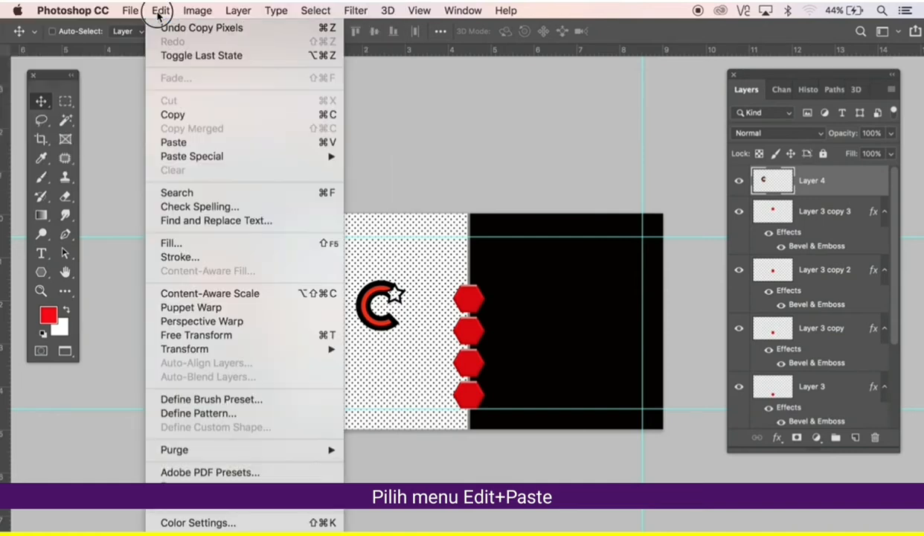
{"action": "left_click", "coordinate": [177, 143]}
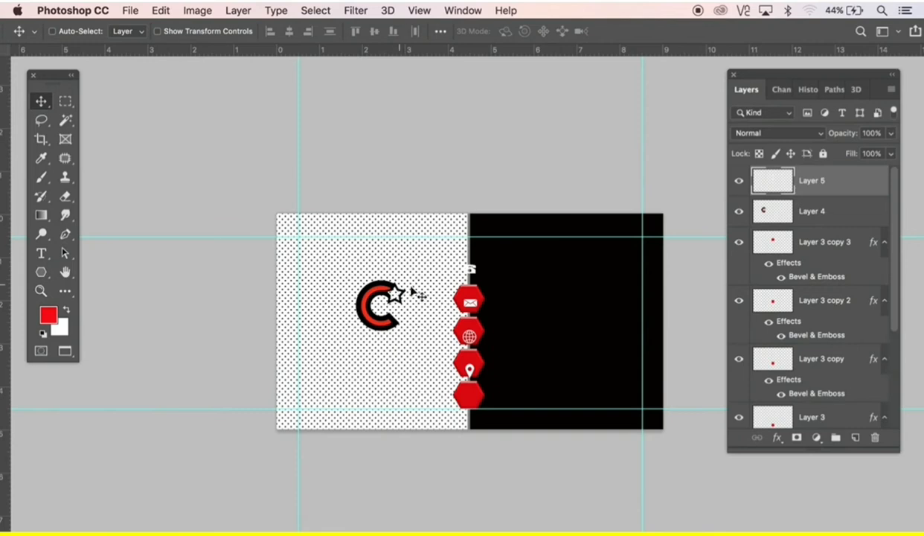
{"action": "left_click", "coordinate": [492, 361]}
{"action": "left_click", "coordinate": [514, 340]}
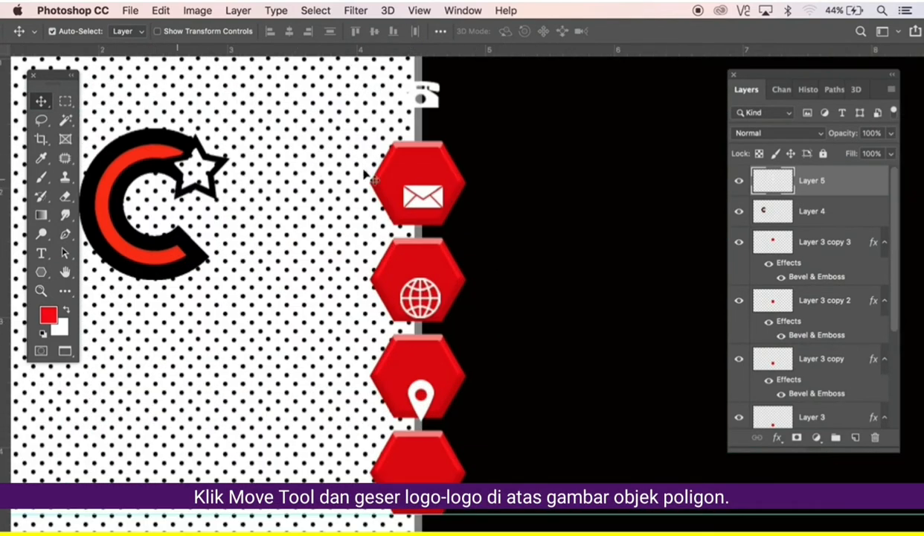
{"action": "left_click_drag", "start_coordinate": [464, 177], "coordinate": [467, 262]}
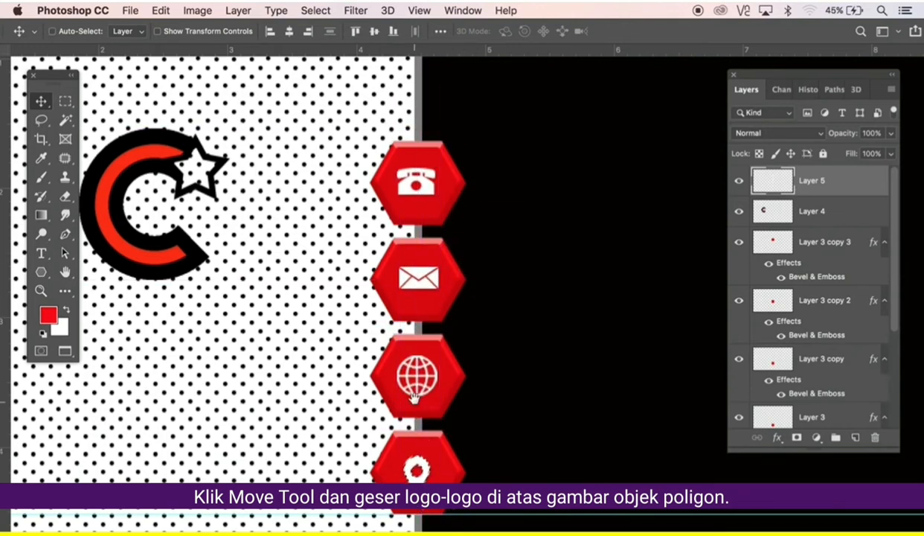
{"action": "scroll", "coordinate": [388, 326], "scroll_direction": "down", "scroll_amount": 1}
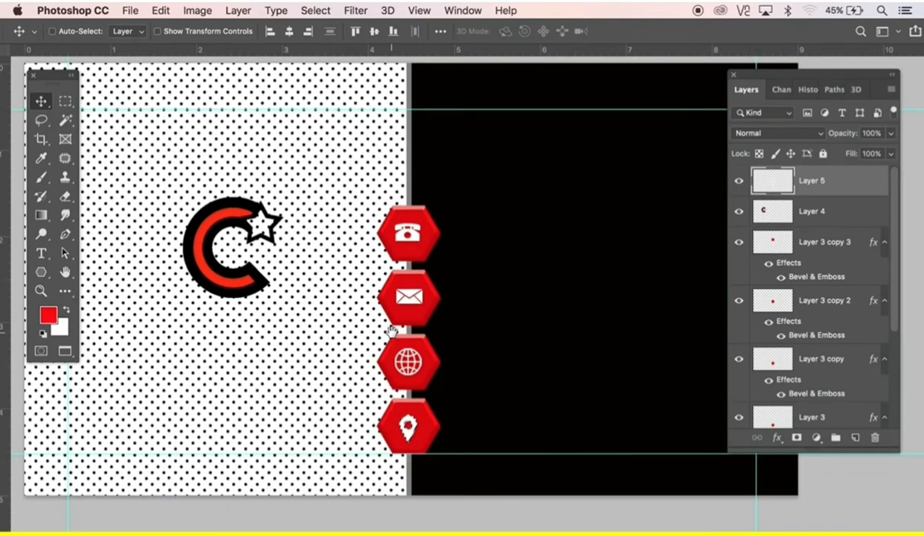
{"action": "left_click_drag", "start_coordinate": [426, 330], "coordinate": [493, 353]}
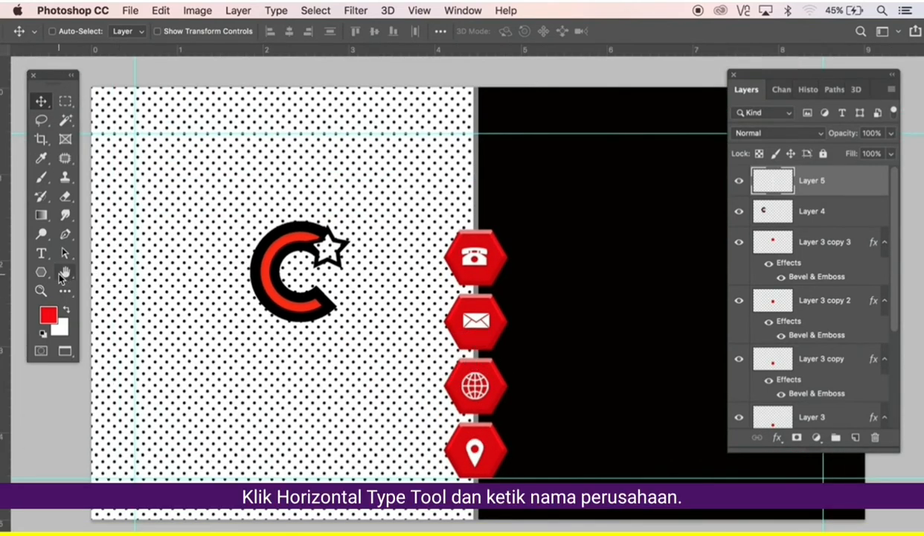
Type the red text YOUR COMPANY on a new text line under the C logo.
{"action": "left_click", "coordinate": [41, 254]}
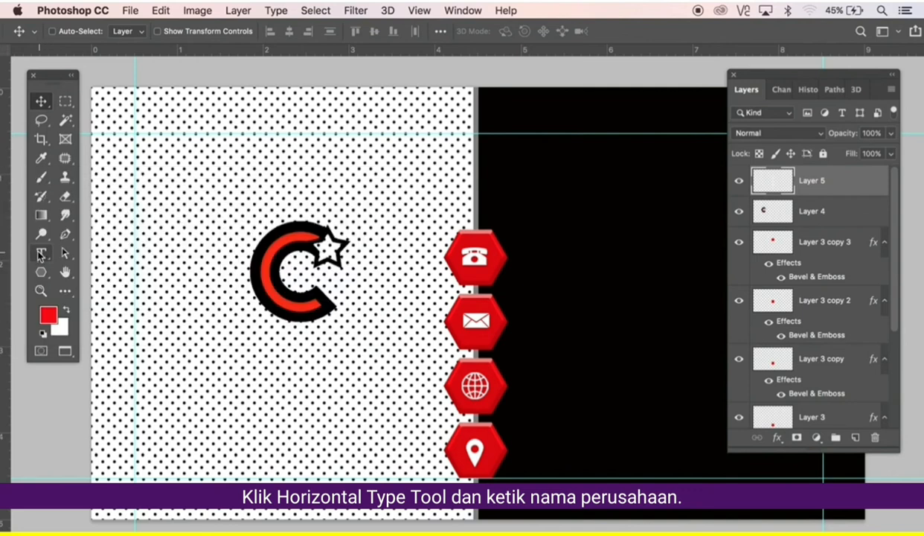
{"action": "left_click", "coordinate": [186, 357]}
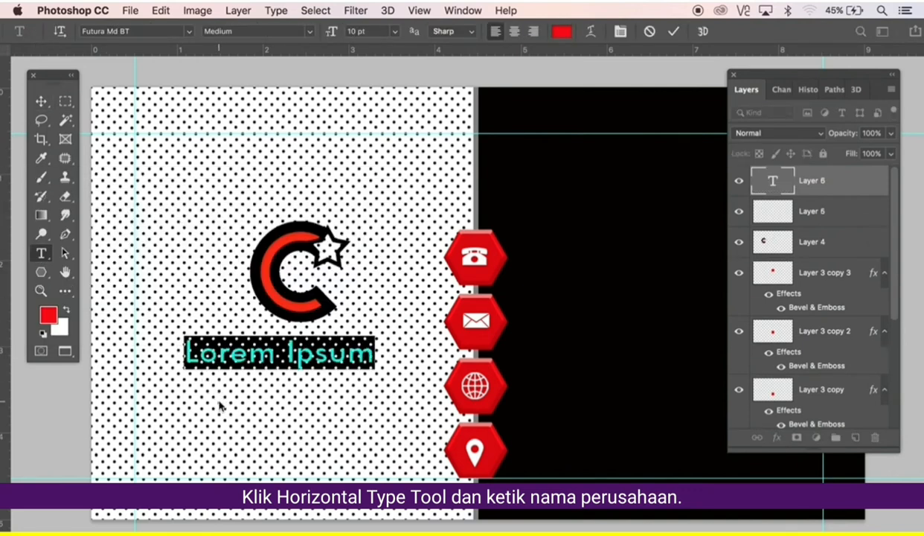
{"action": "type", "text": "YOU "}
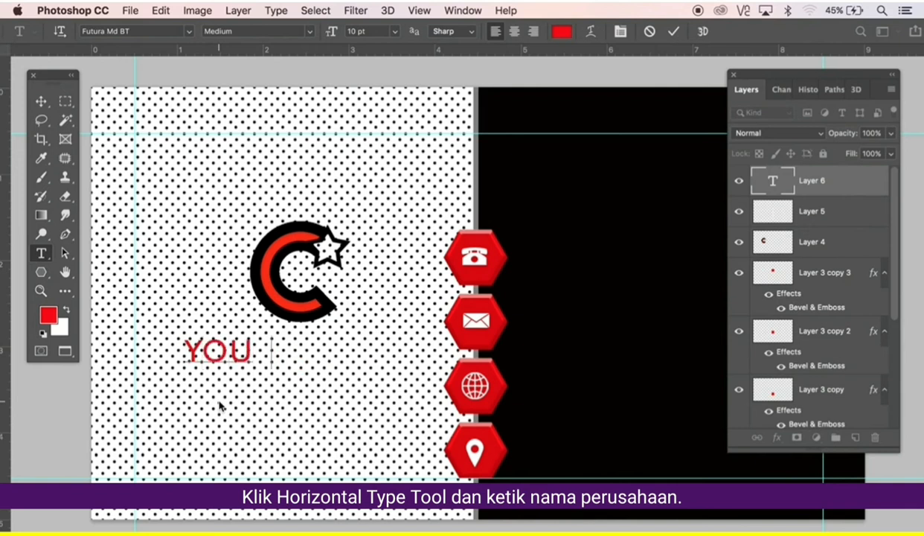
{"action": "type", "text": " COMPANY"}
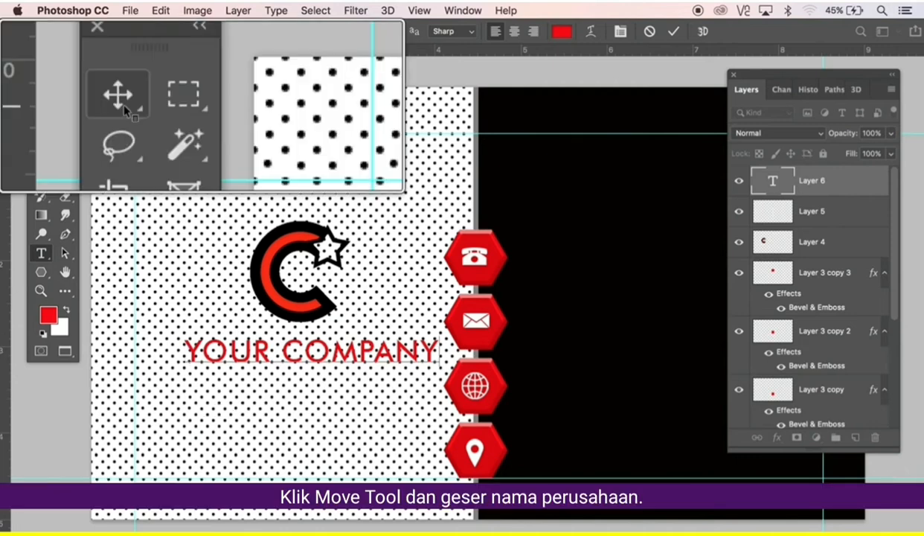
Shift the YOUR COMPANY text left and enlarge it slightly with Free Transform.
{"action": "left_click", "coordinate": [43, 106]}
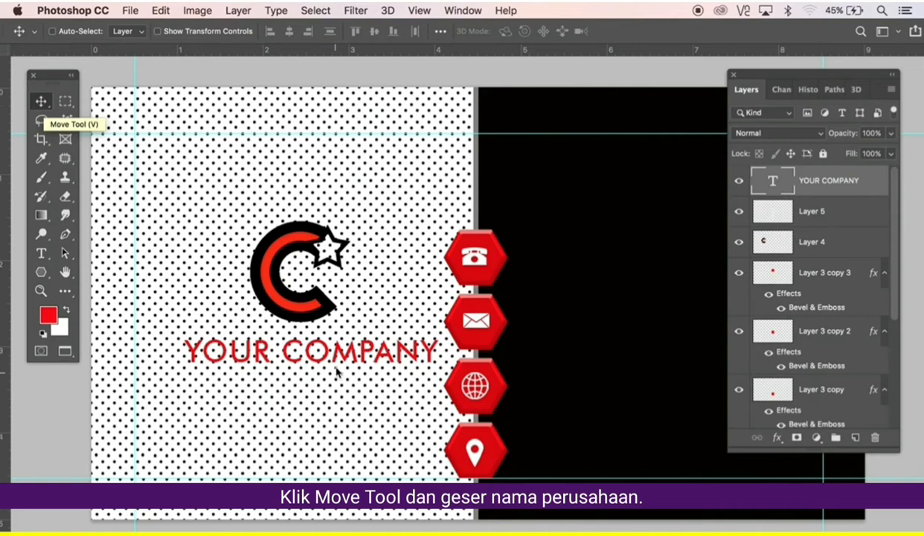
{"action": "left_click_drag", "start_coordinate": [336, 372], "coordinate": [285, 363]}
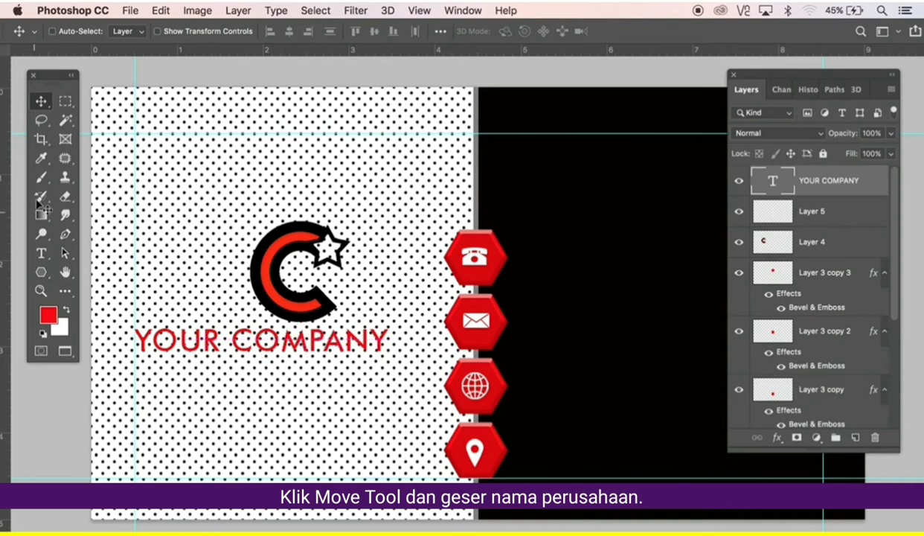
{"action": "key", "text": "super"}
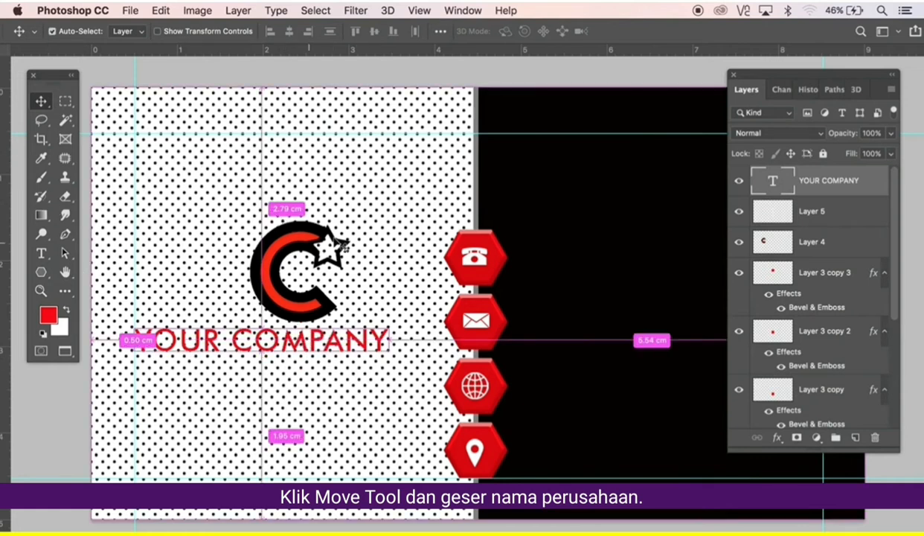
{"action": "key", "text": "super+t"}
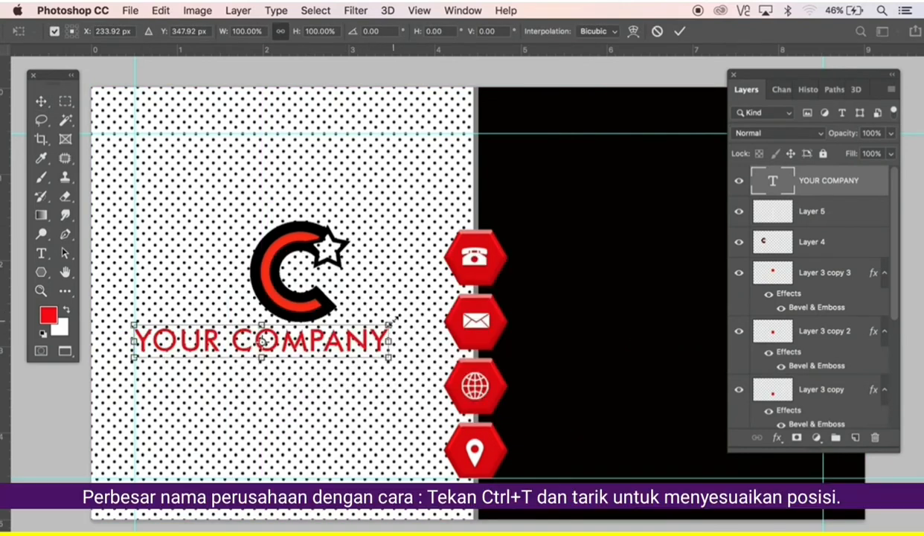
{"action": "left_click_drag", "start_coordinate": [389, 320], "coordinate": [409, 319]}
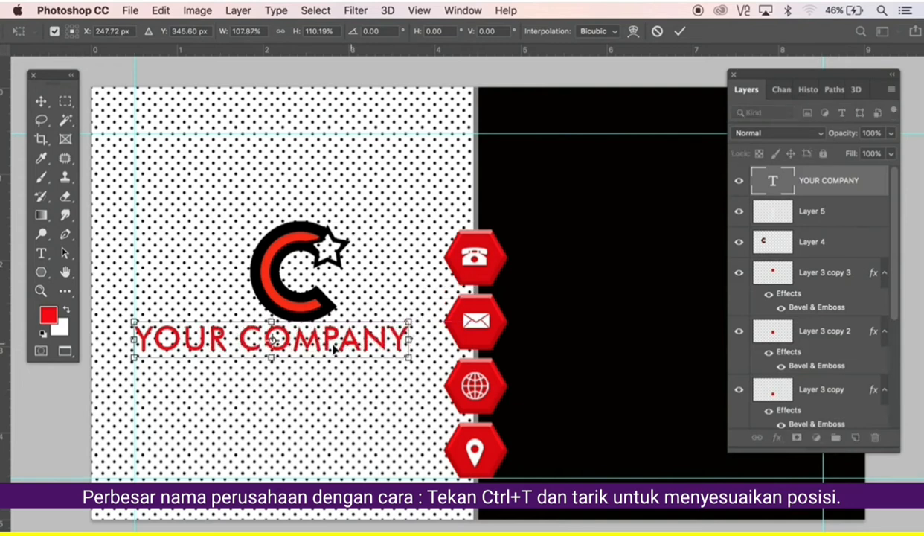
{"action": "key", "text": "Return"}
Move the C-star logo layer up and to the left above the company name.
{"action": "left_click", "coordinate": [771, 247]}
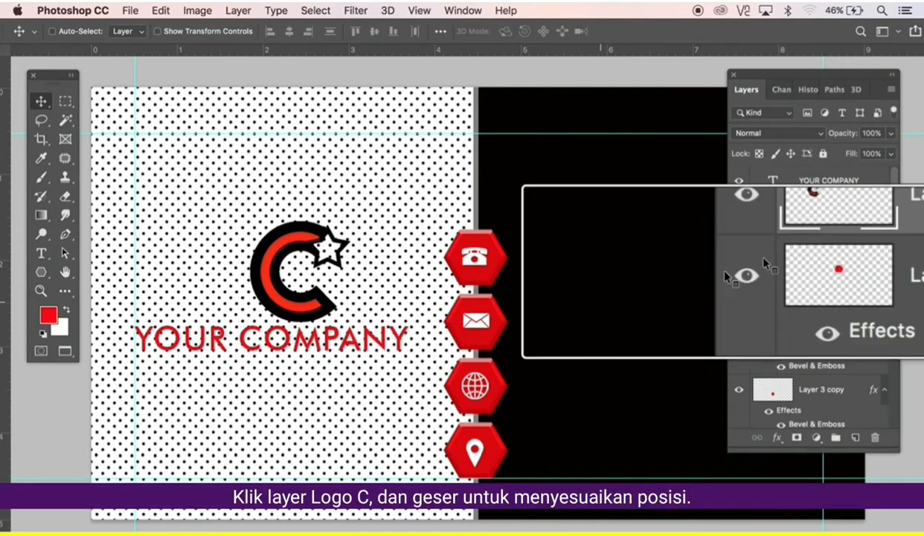
{"action": "left_click_drag", "start_coordinate": [314, 291], "coordinate": [298, 278]}
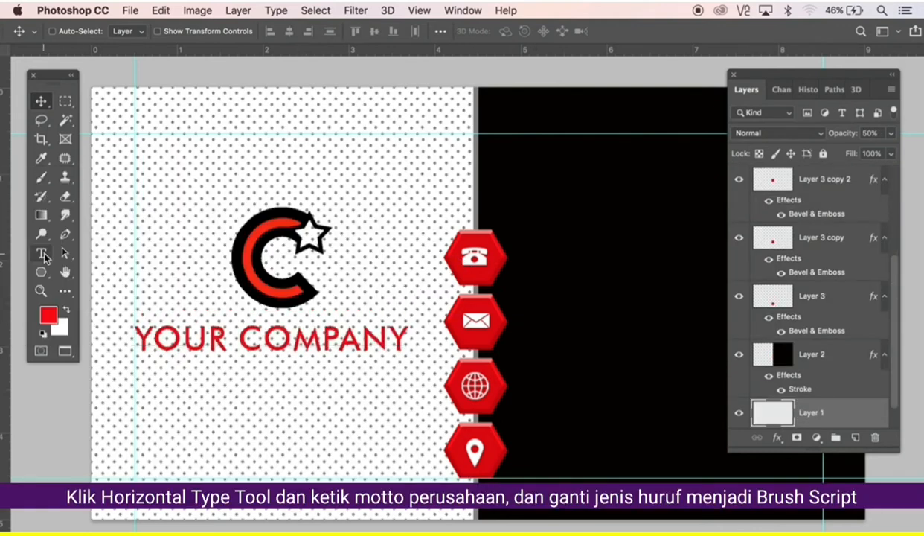
{"action": "left_click", "coordinate": [43, 254]}
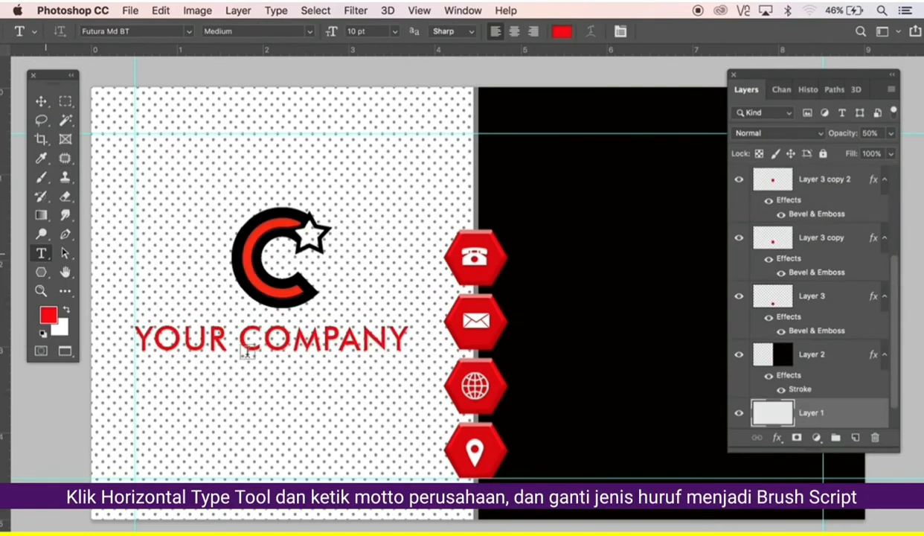
Type 'Company Motto' below YOUR COMPANY and set it in Brush Script MT.
{"action": "left_click", "coordinate": [226, 379]}
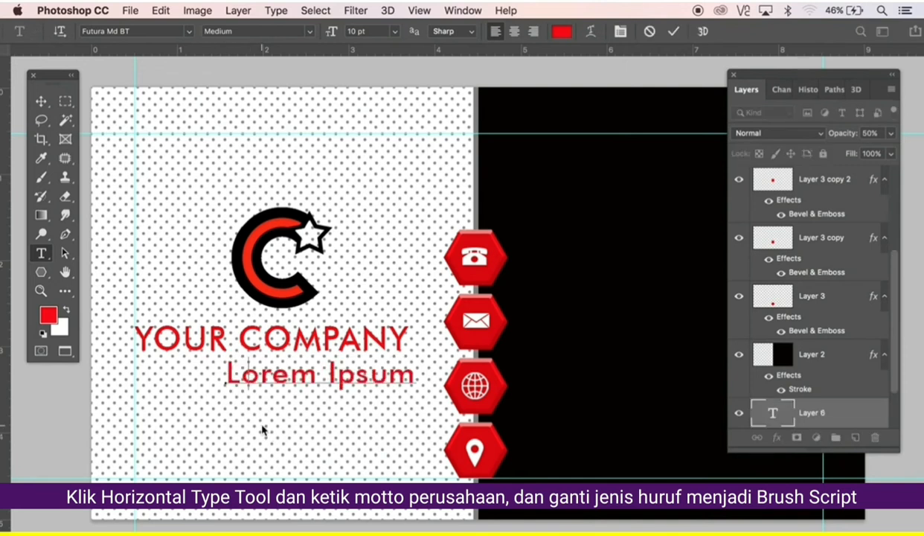
{"action": "type", "text": "Company Motto"}
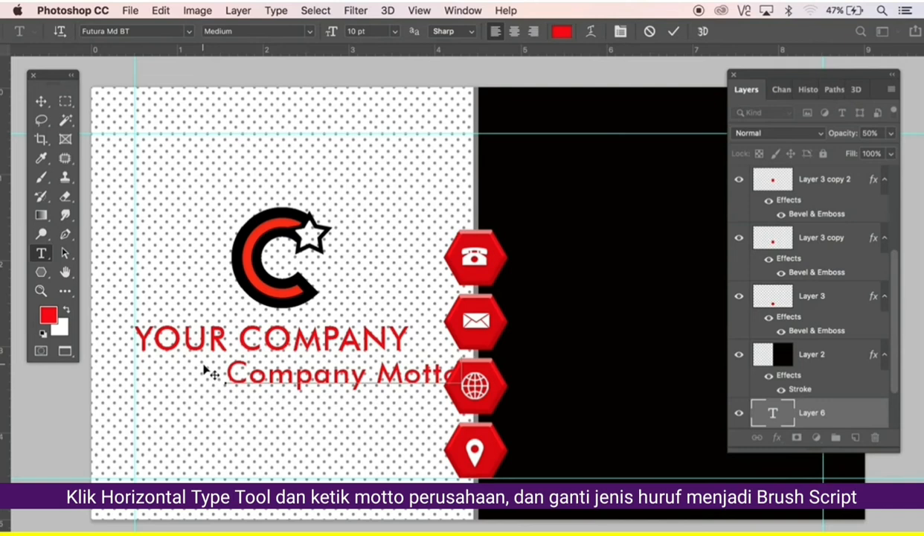
{"action": "key", "text": "super+a"}
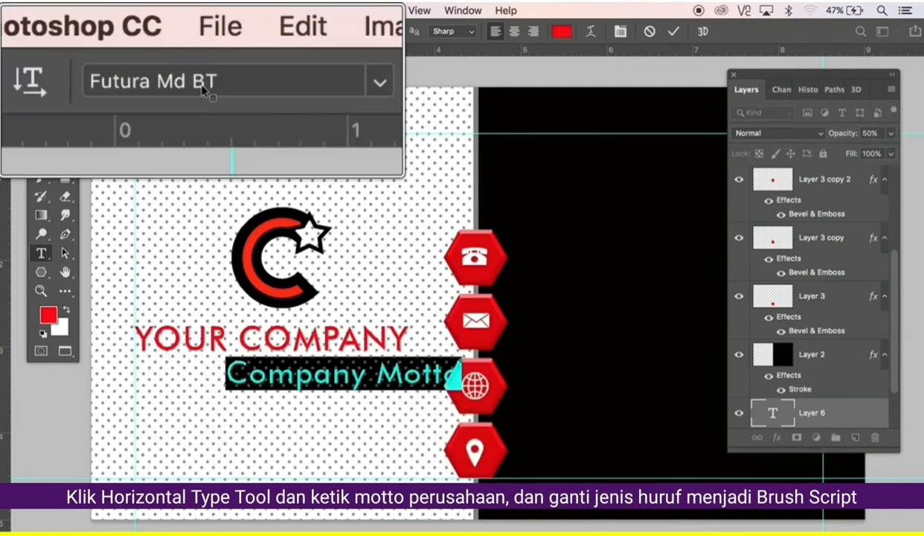
{"action": "left_click", "coordinate": [133, 33]}
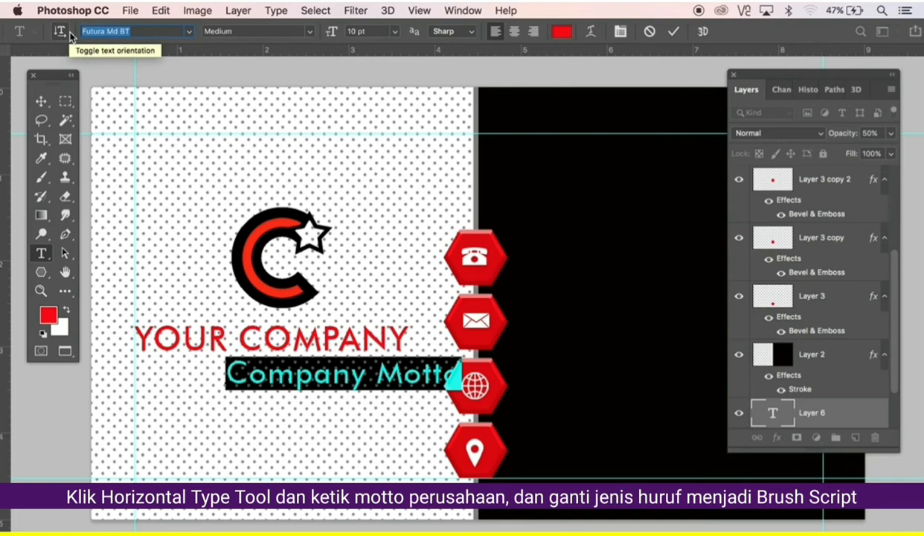
{"action": "type", "text": "brush"}
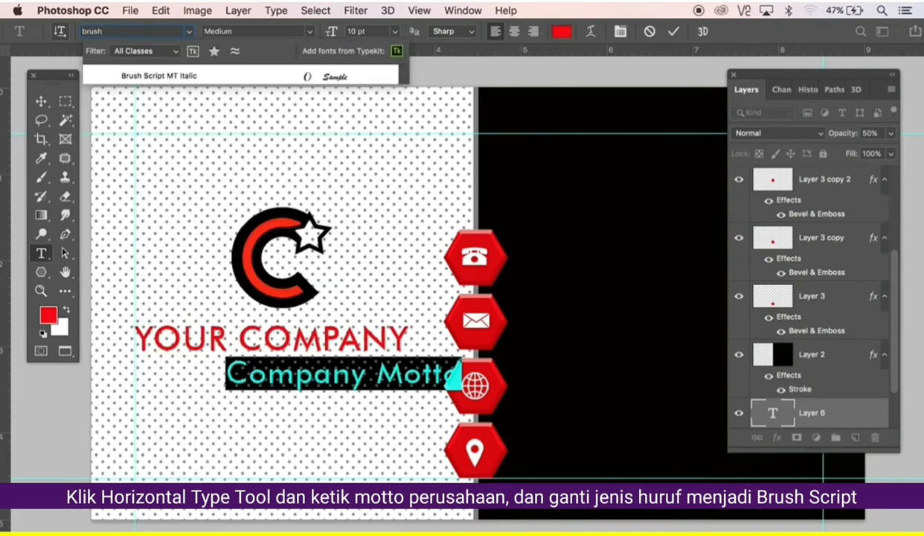
{"action": "key", "text": "Return"}
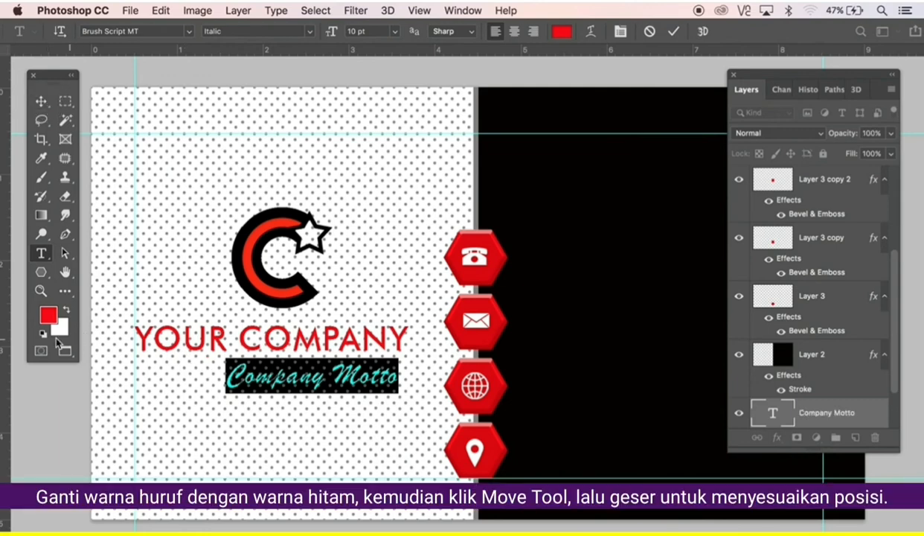
Change the motto text colour to black.
{"action": "left_click", "coordinate": [48, 315]}
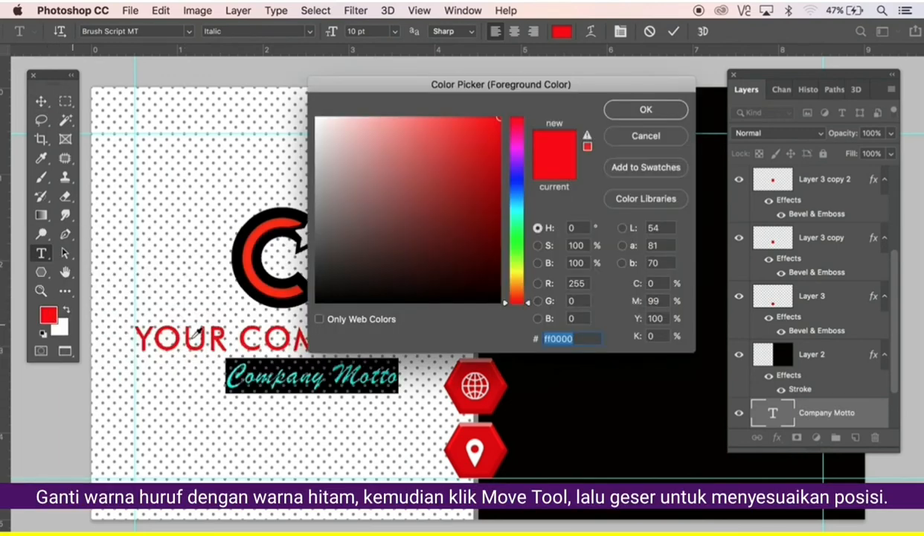
{"action": "left_click_drag", "start_coordinate": [495, 299], "coordinate": [516, 309]}
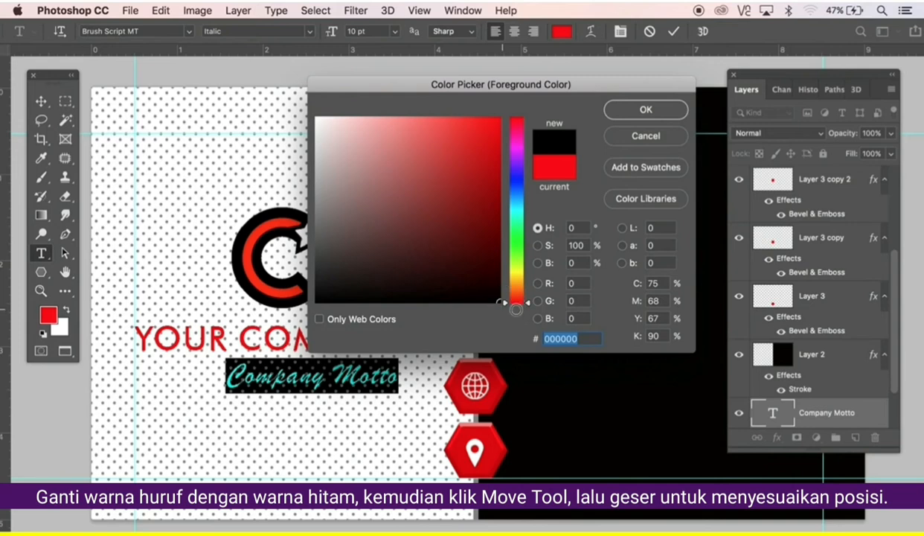
{"action": "left_click", "coordinate": [678, 113]}
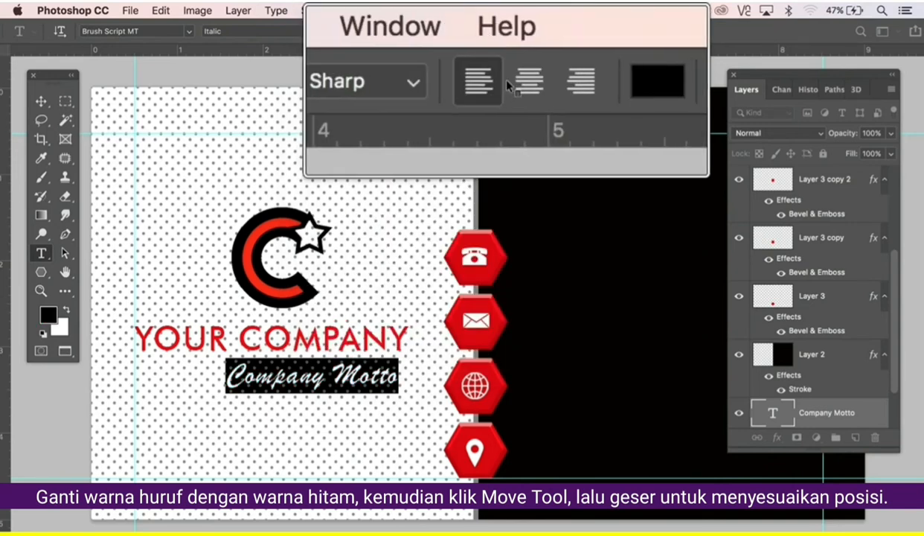
Centre-align the motto and move it directly beneath YOUR COMPANY.
{"action": "left_click", "coordinate": [513, 32]}
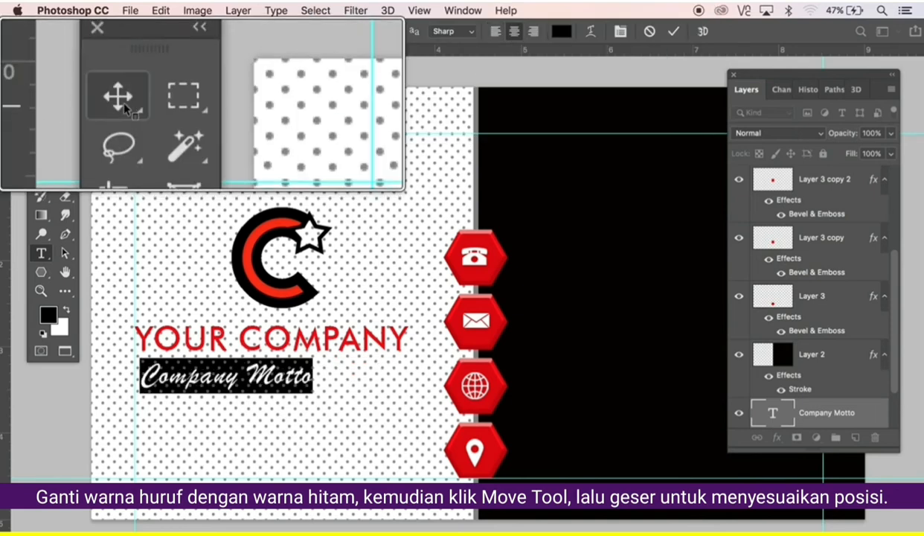
{"action": "left_click", "coordinate": [41, 101]}
{"action": "left_click_drag", "start_coordinate": [279, 400], "coordinate": [323, 395]}
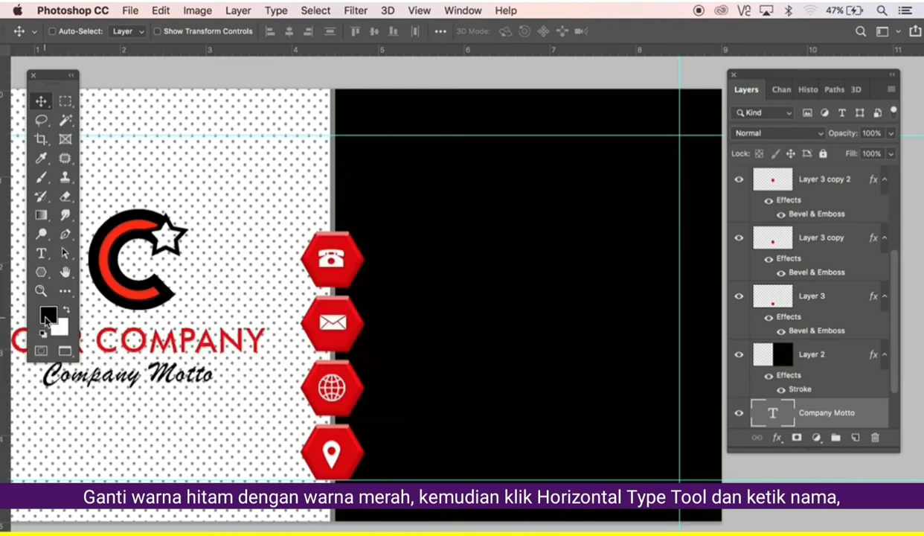
Set the colour to pure red and type the name line near the top of the black side.
{"action": "left_click", "coordinate": [45, 316]}
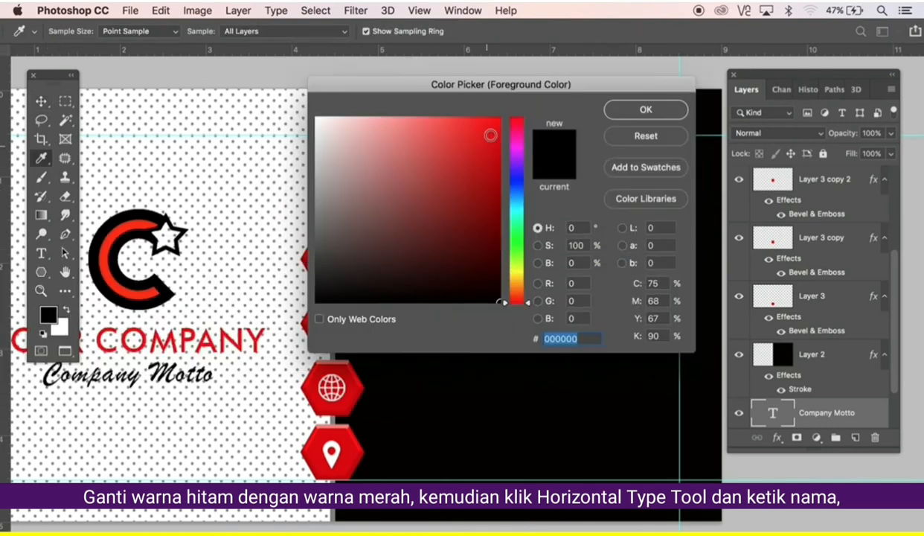
{"action": "left_click_drag", "start_coordinate": [492, 133], "coordinate": [505, 115]}
{"action": "left_click", "coordinate": [632, 111]}
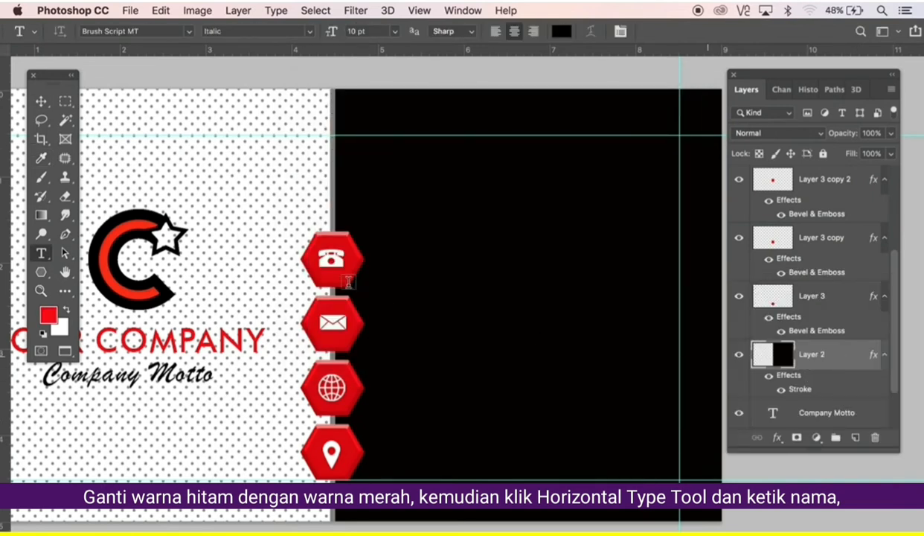
{"action": "left_click", "coordinate": [429, 180]}
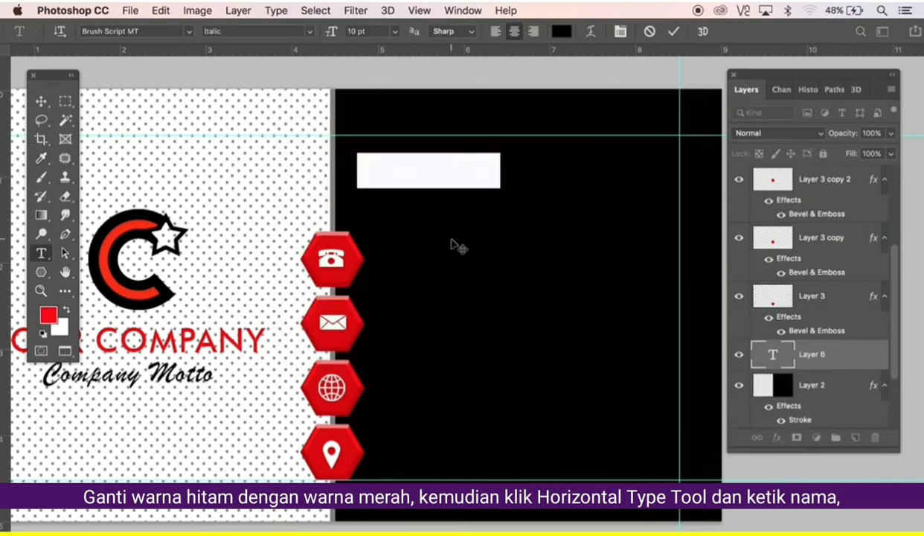
{"action": "key", "text": "BackSpace"}
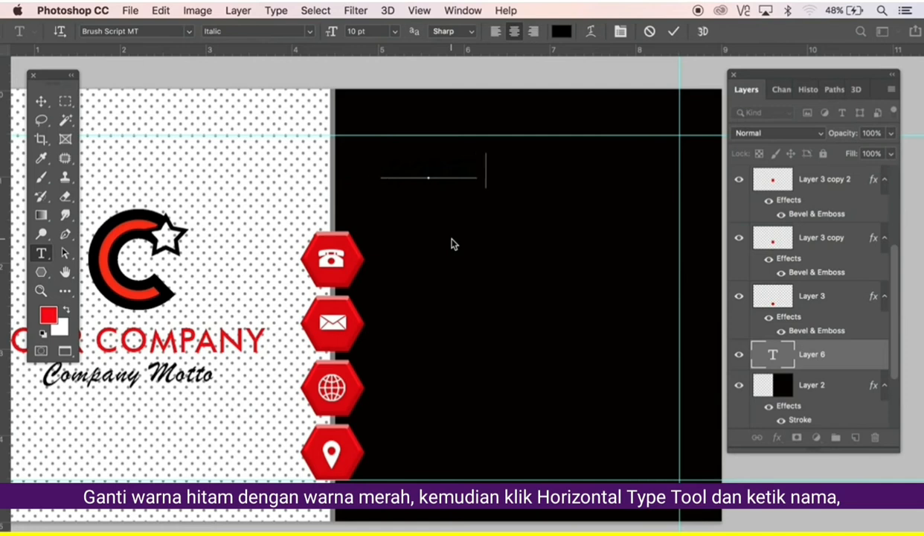
{"action": "type", "text": "ME HERE"}
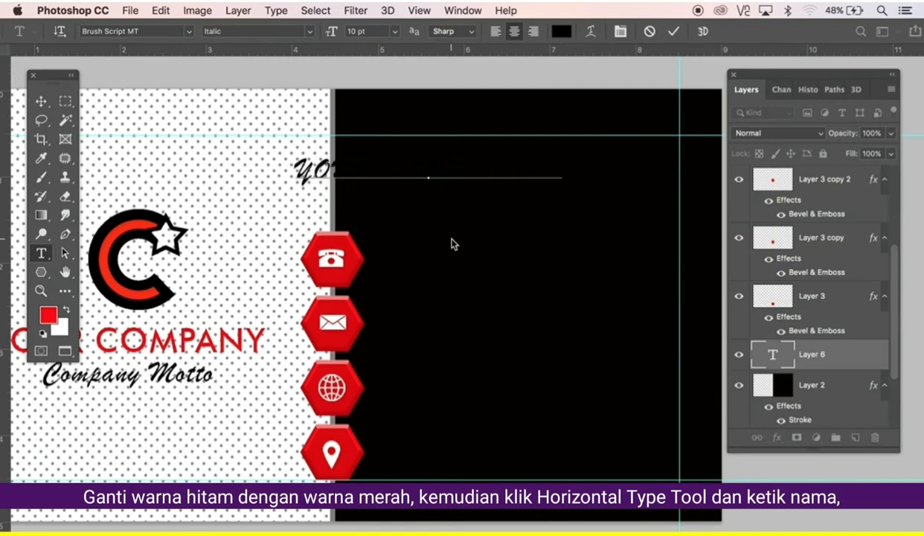
{"action": "type", "text": "E"}
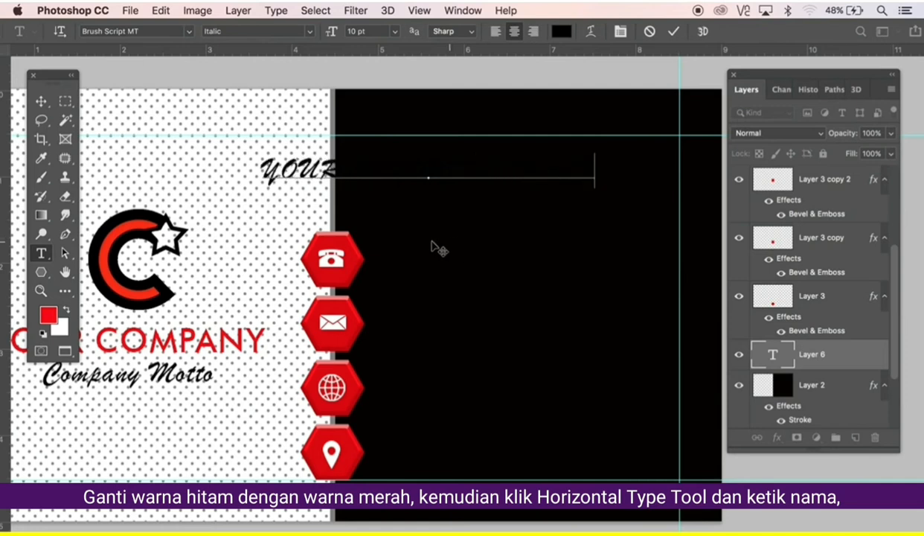
Set the whole name line in Helvetica Light, keeping it red.
{"action": "key", "text": "ctrl+a"}
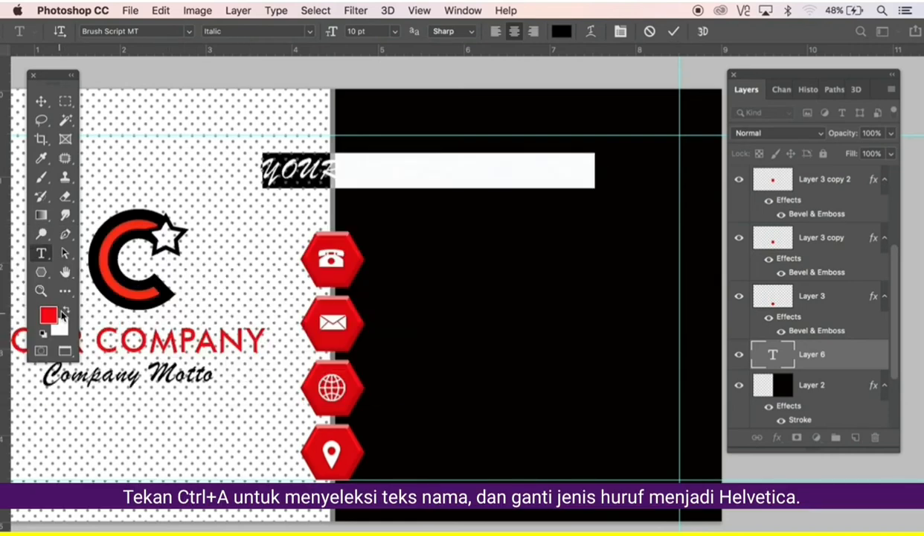
{"action": "left_click", "coordinate": [67, 312]}
{"action": "left_click", "coordinate": [67, 312]}
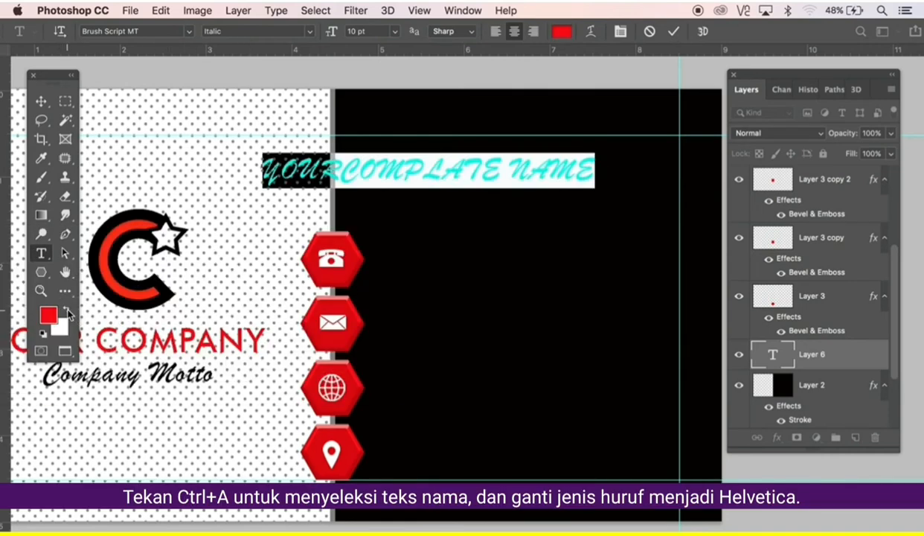
{"action": "left_click", "coordinate": [138, 31]}
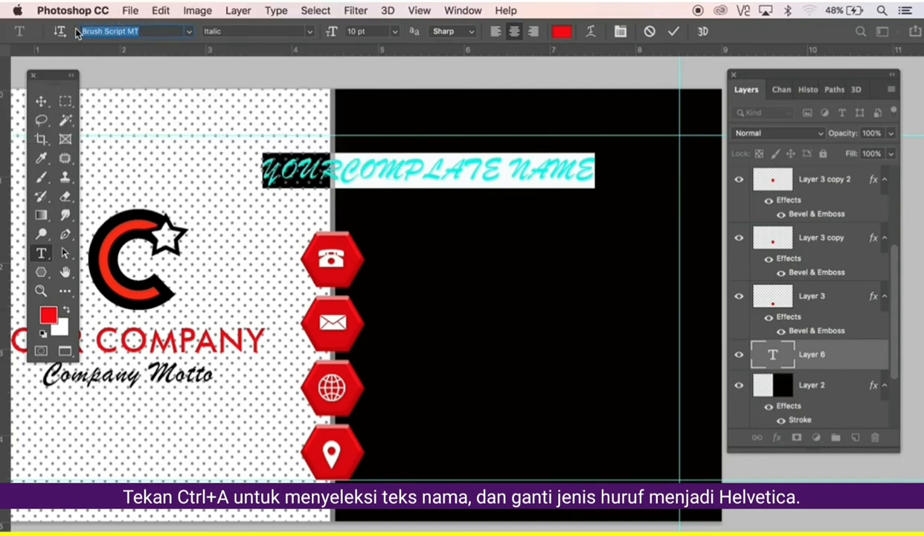
{"action": "type", "text": "Hel"}
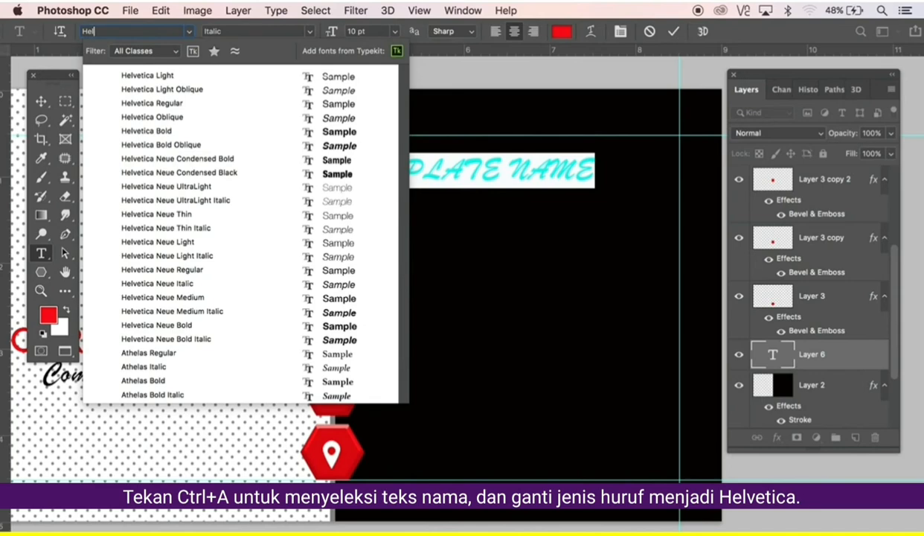
{"action": "key", "text": "Return"}
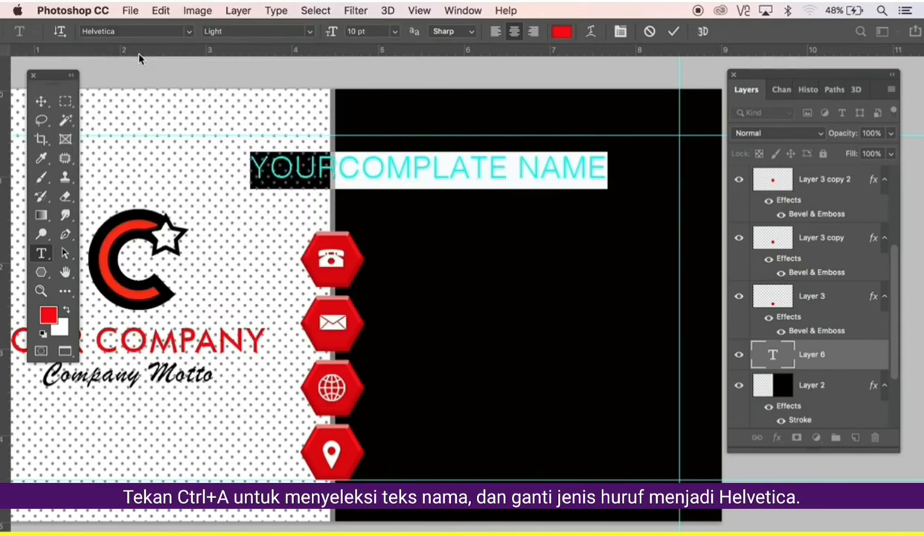
Move the red name heading up and to the right.
{"action": "left_click", "coordinate": [43, 102]}
{"action": "left_click_drag", "start_coordinate": [415, 191], "coordinate": [496, 171]}
{"action": "key", "text": "super"}
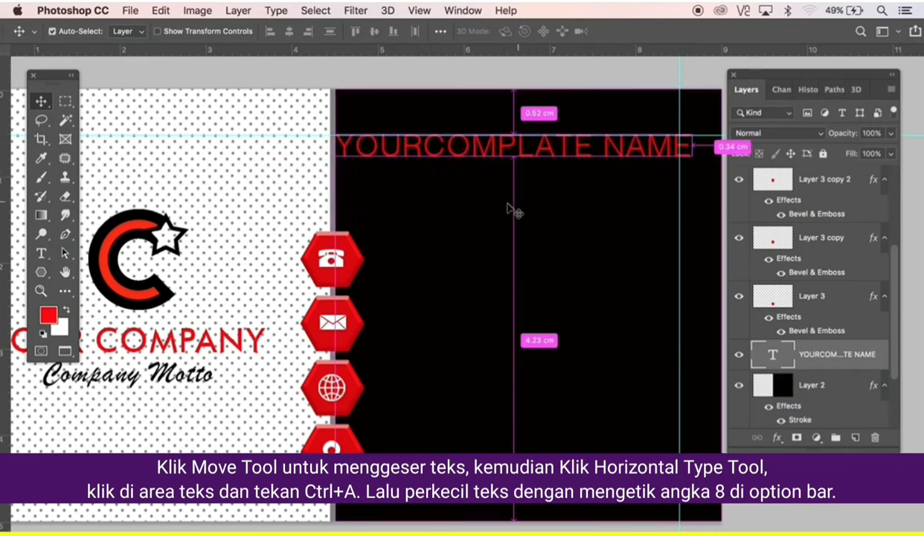
Reduce the name heading's font size to 8 pt.
{"action": "key", "text": "t"}
{"action": "left_click", "coordinate": [465, 148]}
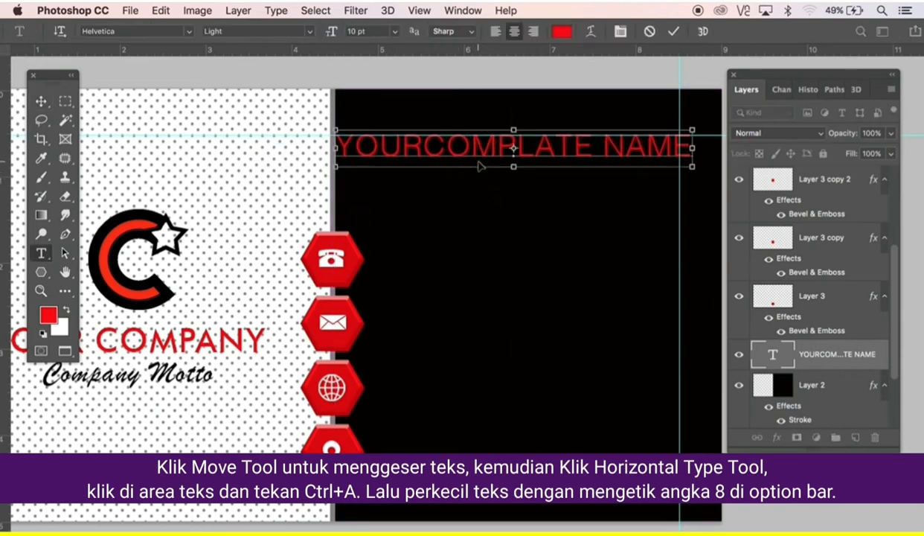
{"action": "key", "text": "super+a"}
{"action": "left_click", "coordinate": [337, 35]}
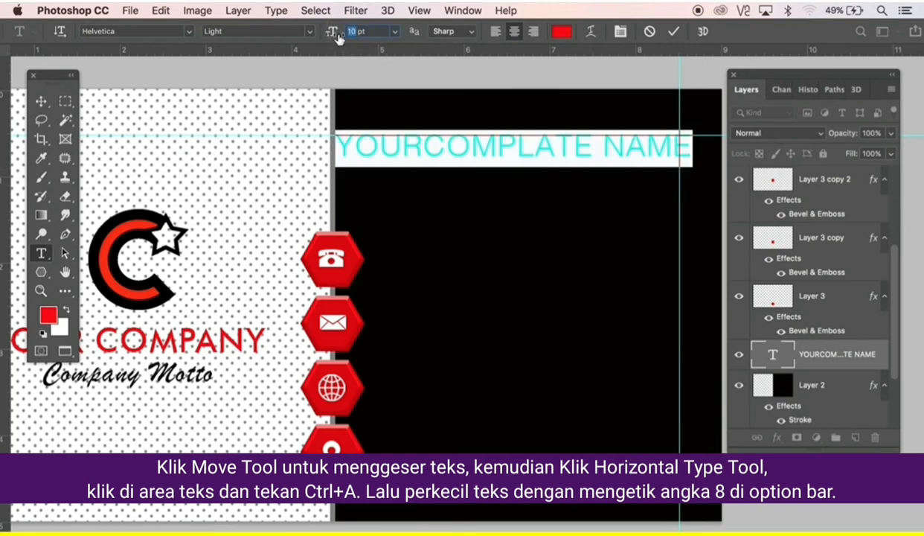
{"action": "key", "text": "Return"}
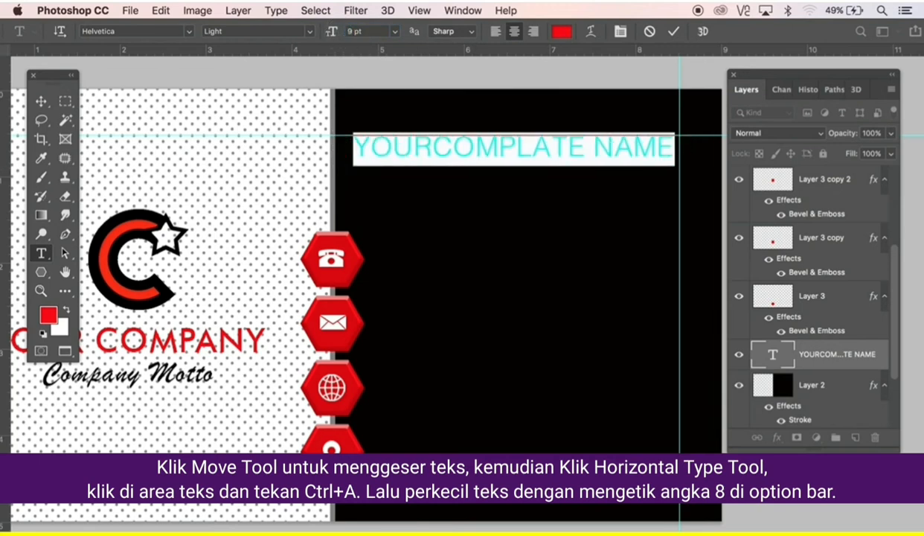
{"action": "left_click", "coordinate": [349, 34]}
{"action": "type", "text": "8"}
{"action": "key", "text": "Return"}
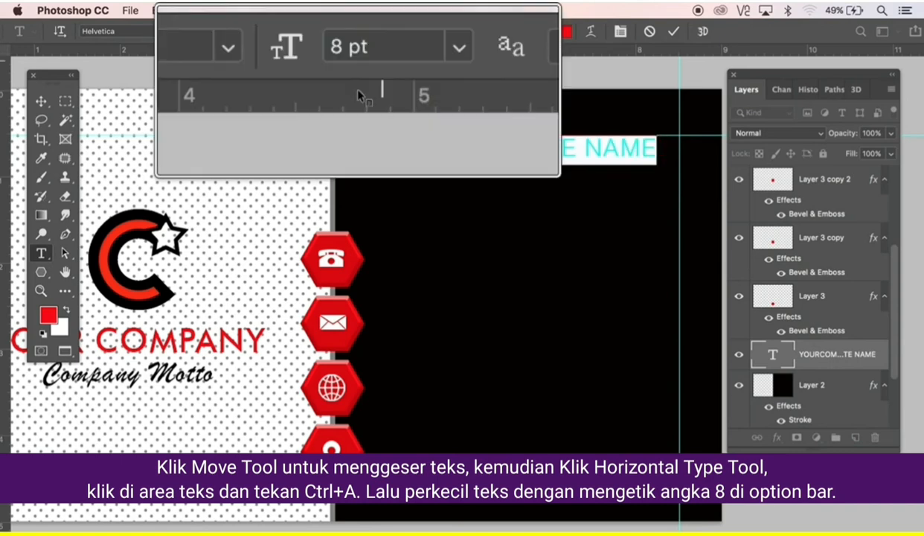
{"action": "left_click", "coordinate": [42, 102]}
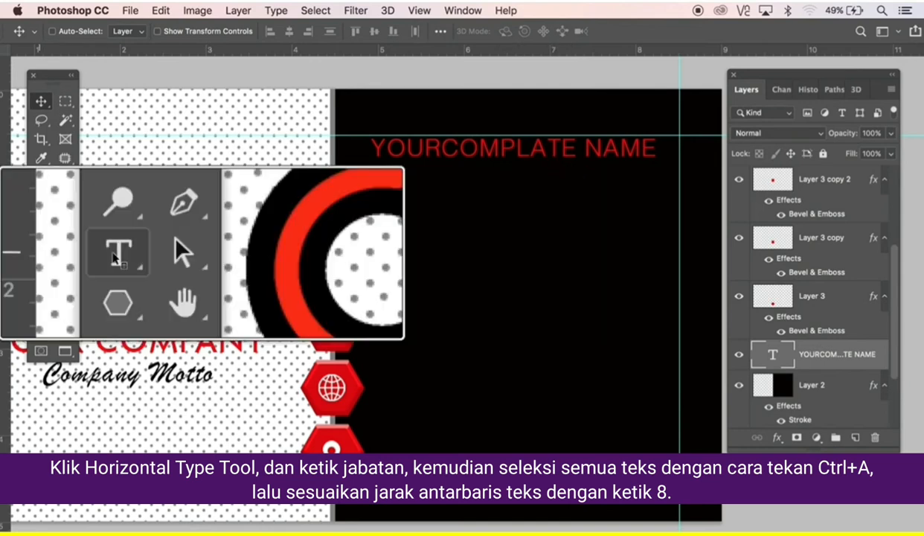
Add the line 'Your Position' under the name and tighten the leading to 8 pt.
{"action": "left_click", "coordinate": [42, 253]}
{"action": "left_click", "coordinate": [102, 253]}
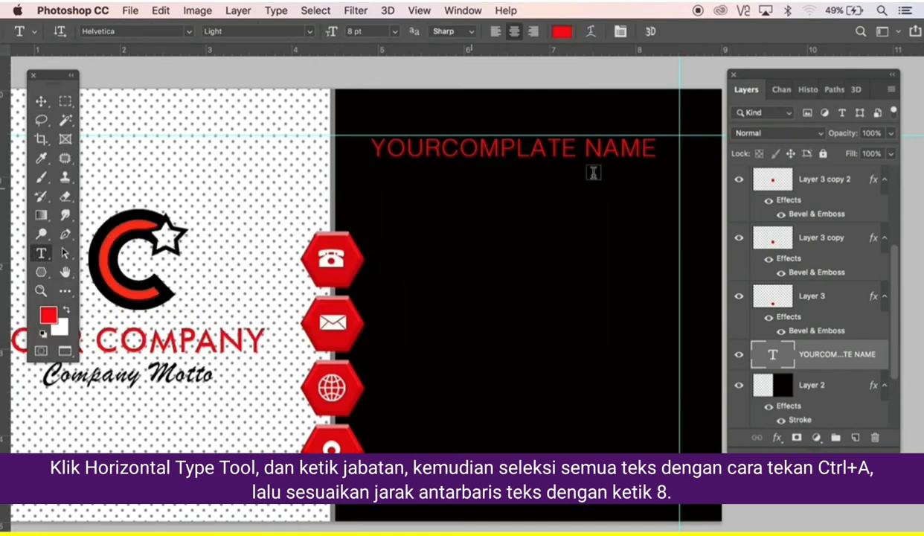
{"action": "left_click", "coordinate": [635, 147]}
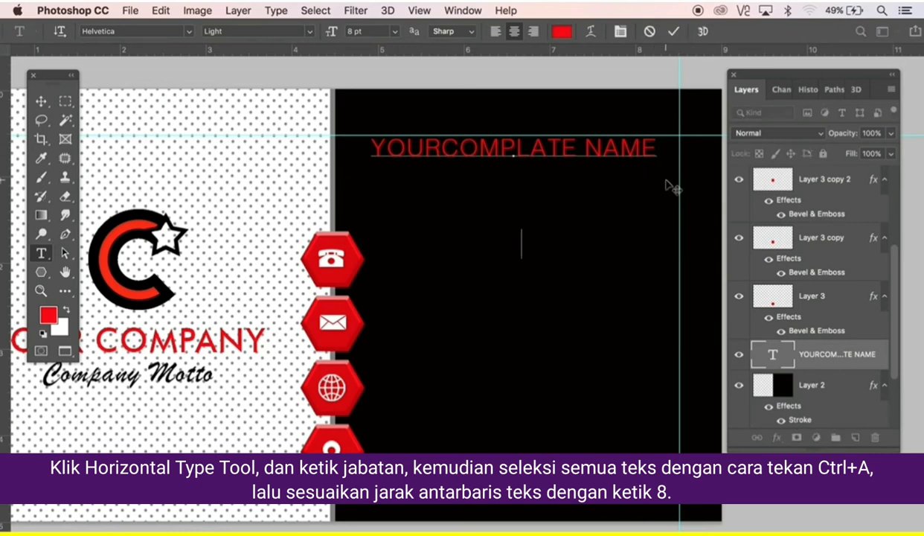
{"action": "type", "text": "Your Position"}
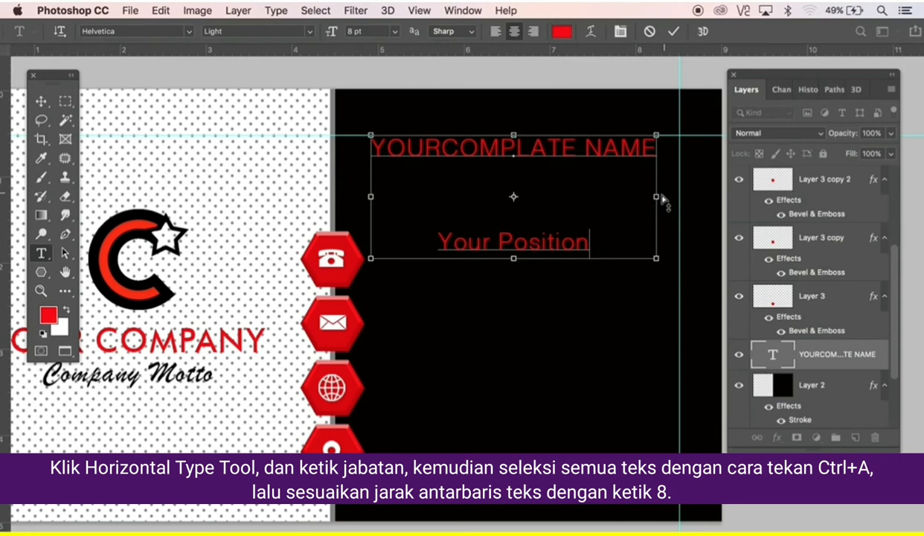
{"action": "key", "text": "ctrl+a"}
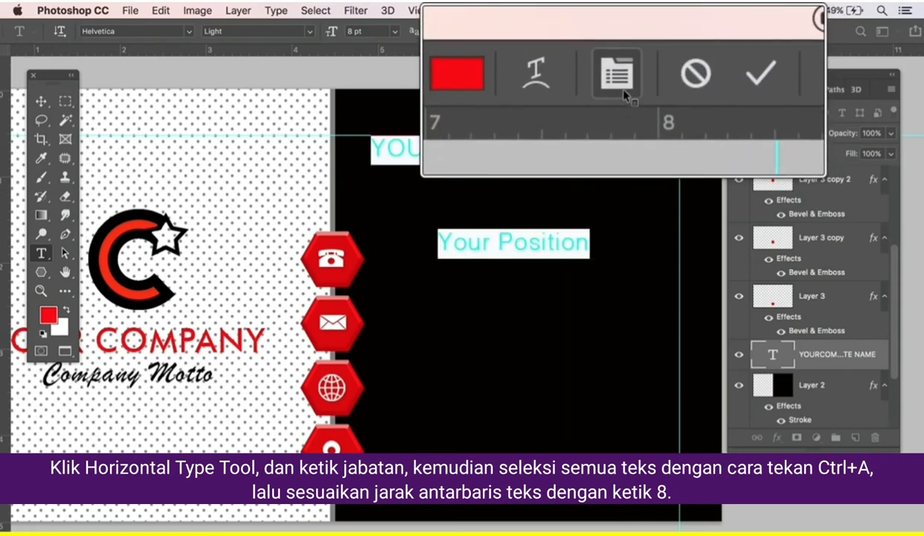
{"action": "left_click", "coordinate": [620, 32]}
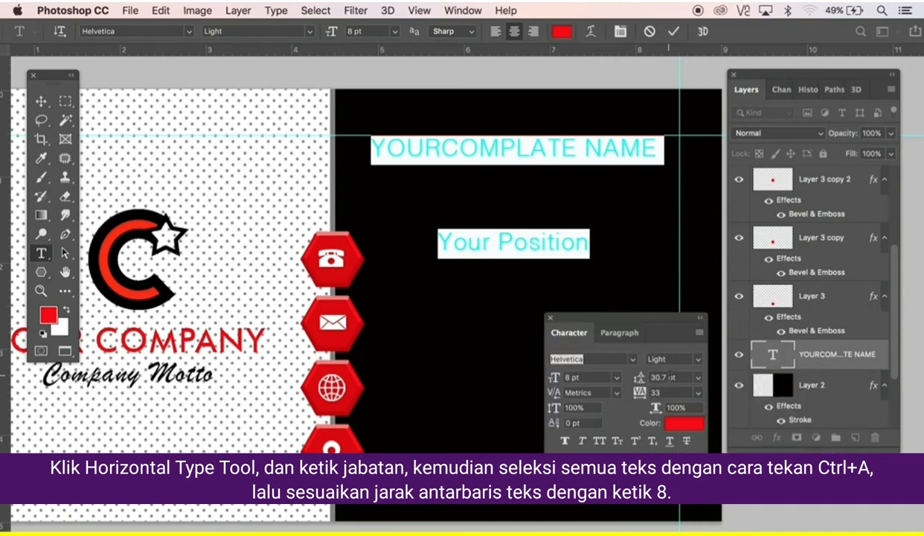
{"action": "left_click", "coordinate": [640, 377]}
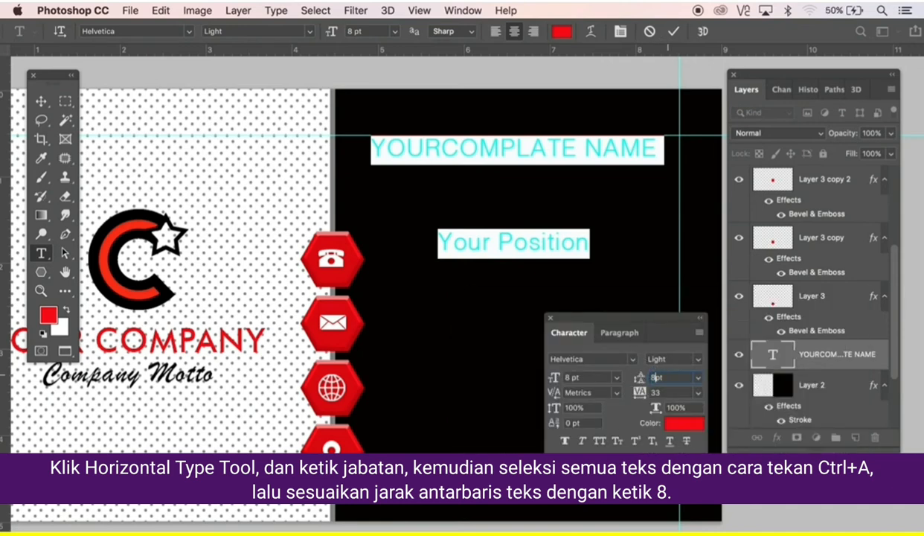
{"action": "key", "text": "Return"}
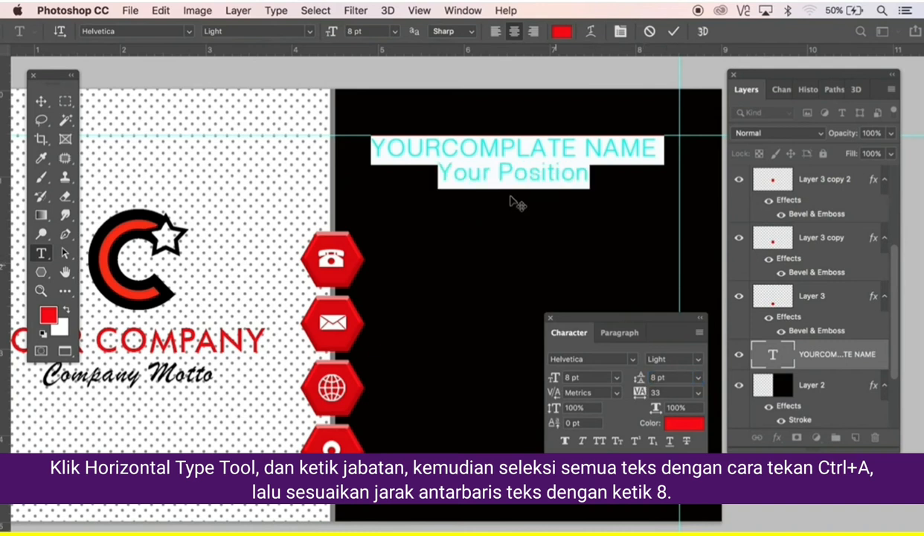
Make the Your Position line white.
{"action": "left_click", "coordinate": [502, 175]}
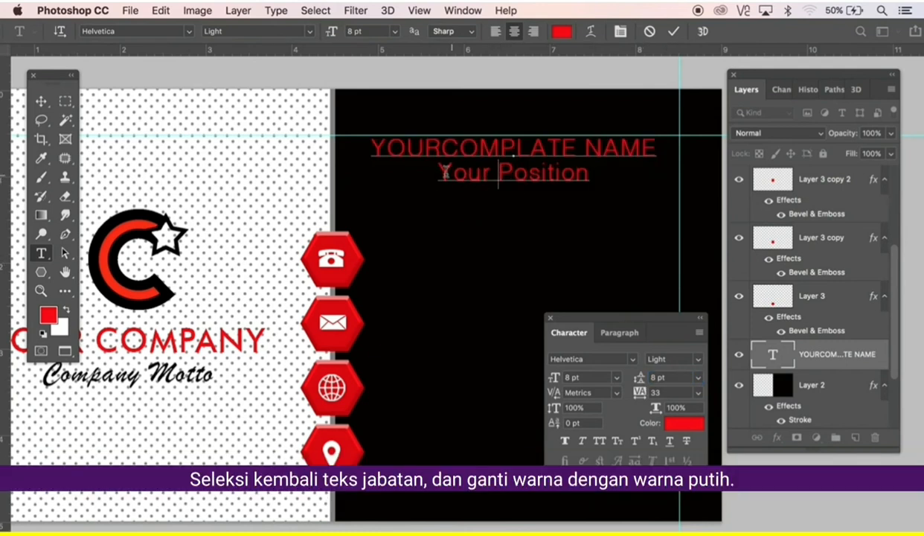
{"action": "left_click_drag", "start_coordinate": [441, 172], "coordinate": [606, 179]}
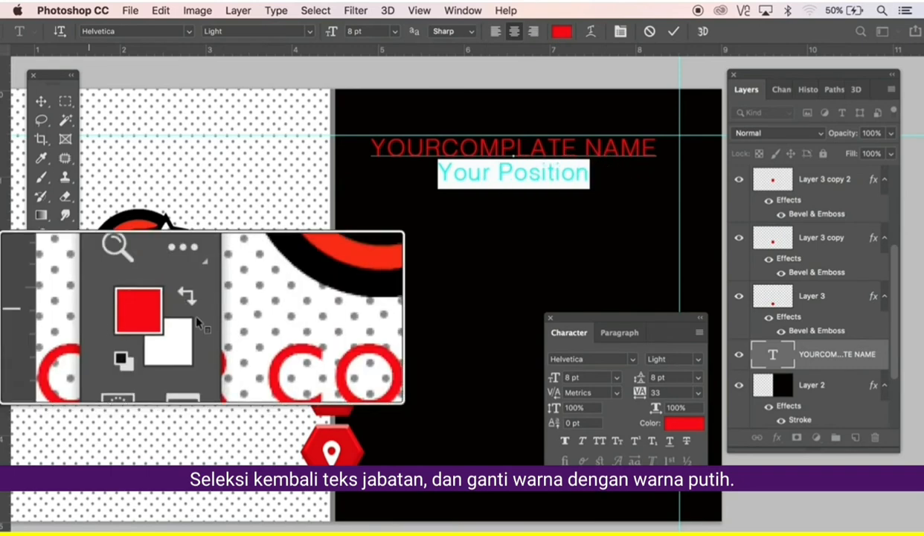
{"action": "left_click", "coordinate": [67, 313]}
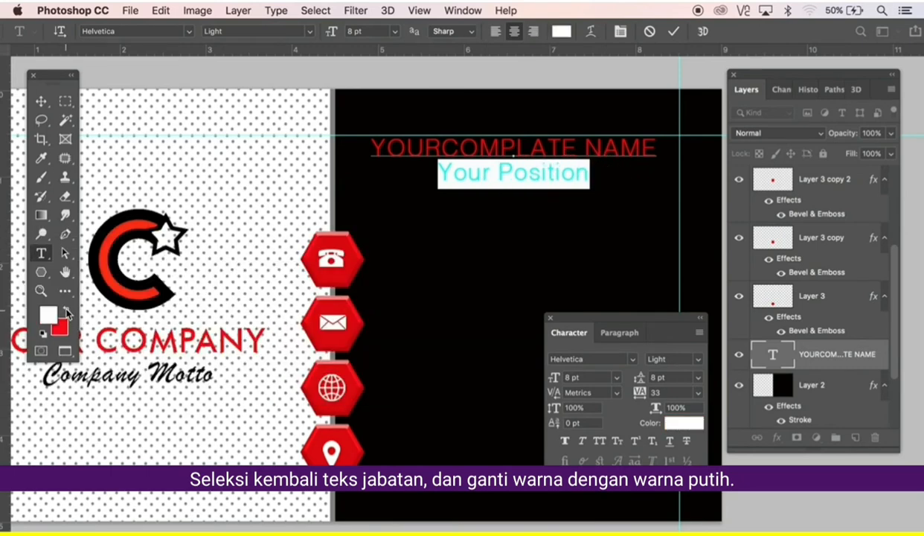
{"action": "left_click", "coordinate": [42, 103]}
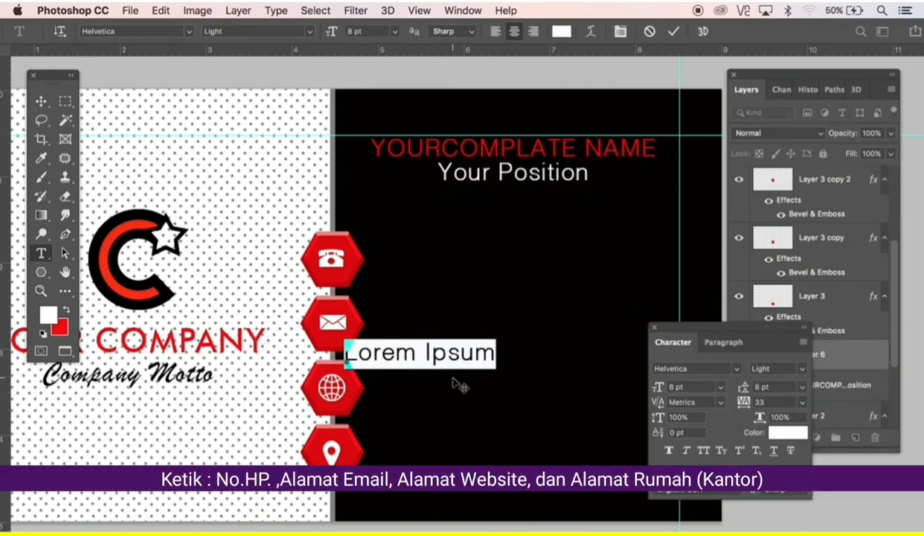
Type the phone number, left-align it and move it beside the hexagon icons.
{"action": "type", "text": "+62"}
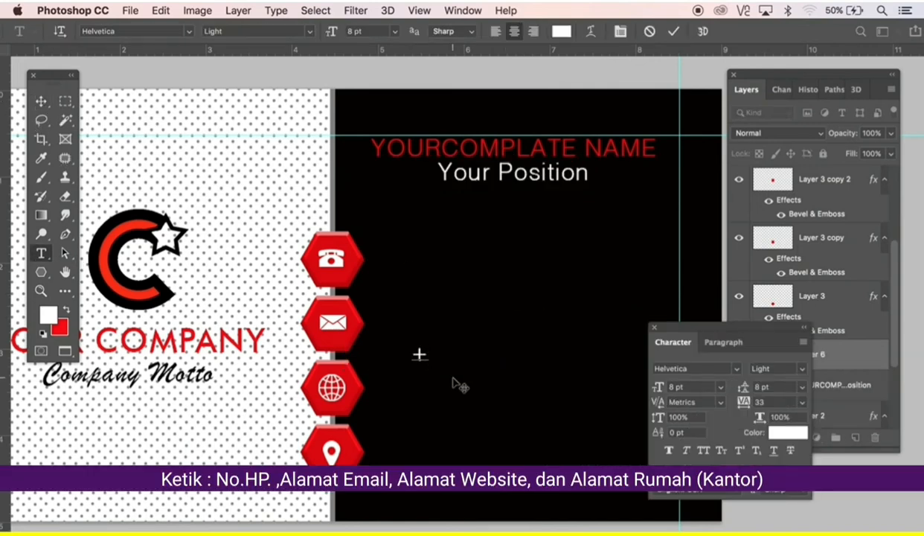
{"action": "type", "text": " 80"}
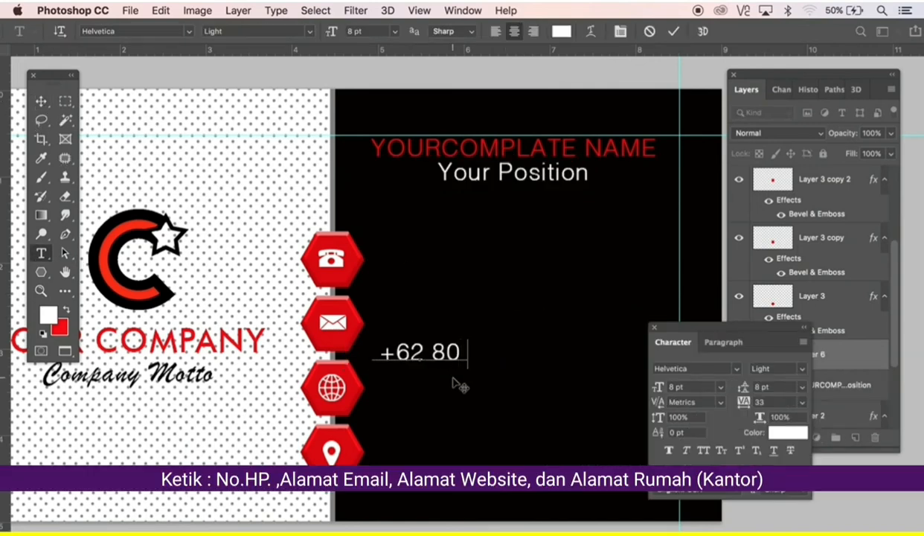
{"action": "type", "text": "00007000000000"}
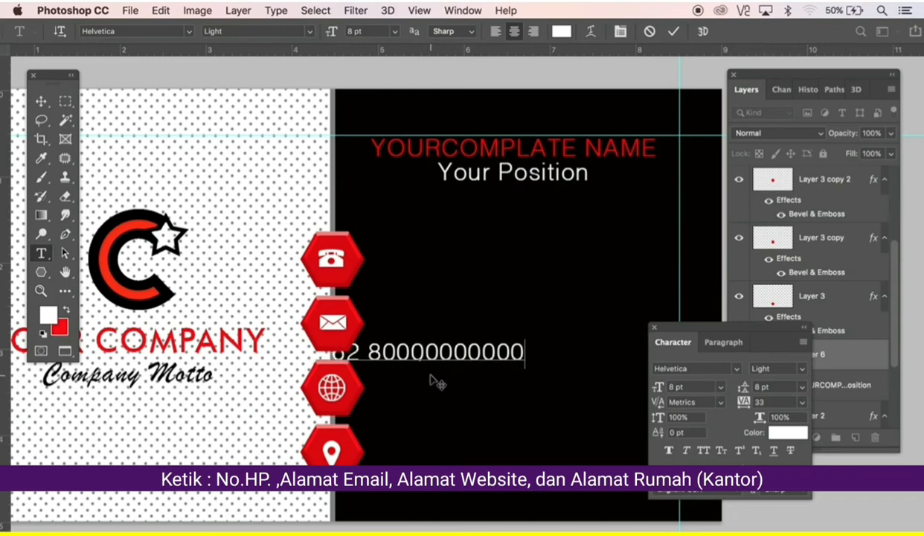
{"action": "key", "text": "super+a"}
{"action": "left_click", "coordinate": [497, 33]}
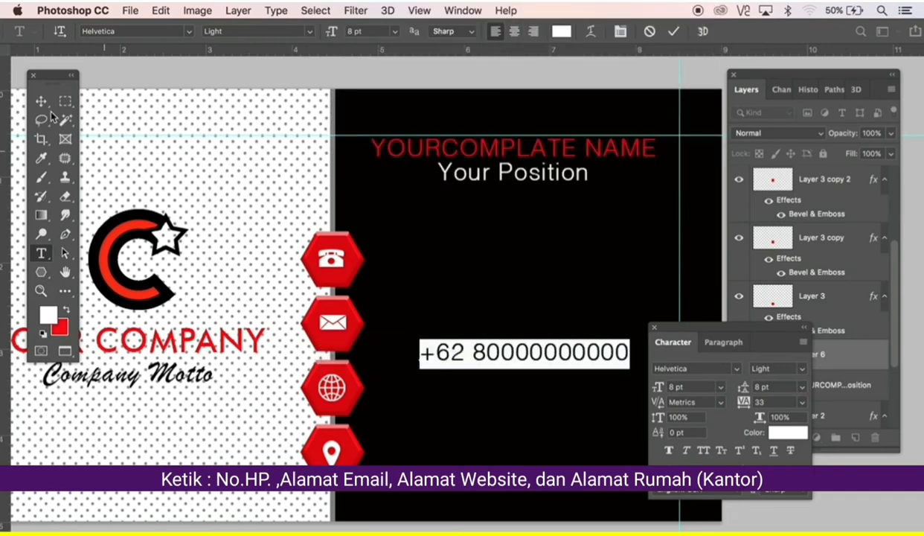
{"action": "left_click", "coordinate": [46, 105]}
{"action": "left_click_drag", "start_coordinate": [425, 355], "coordinate": [328, 341]}
Add e-mail, website and street address lines below the phone number and position the block beside the icons.
{"action": "left_click", "coordinate": [41, 253]}
{"action": "left_click", "coordinate": [97, 253]}
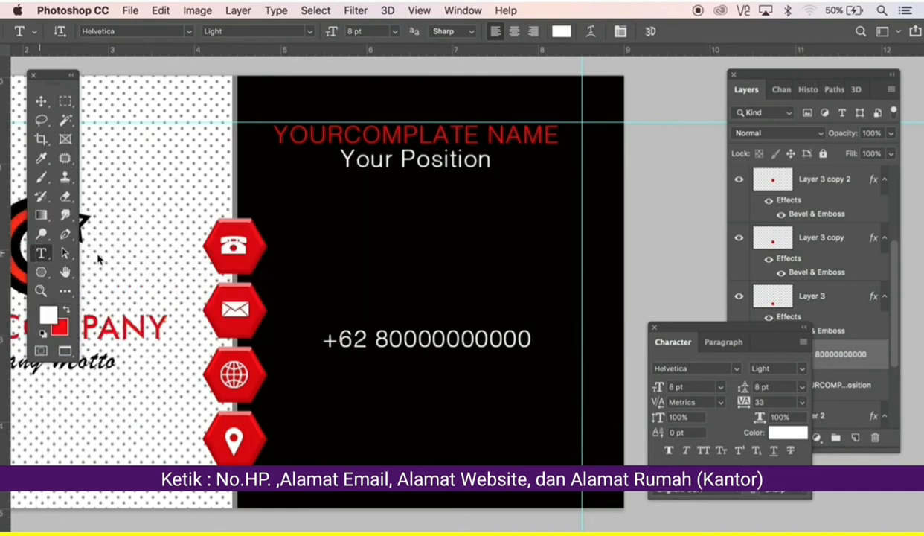
{"action": "left_click", "coordinate": [531, 347]}
{"action": "key", "text": "Return"}
{"action": "type", "text": "your"}
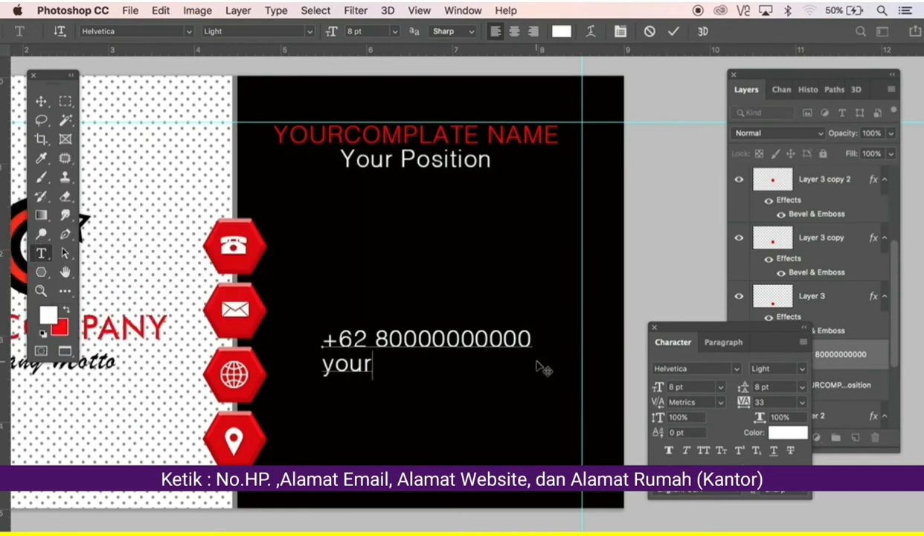
{"action": "type", "text": "email@gmail.com "}
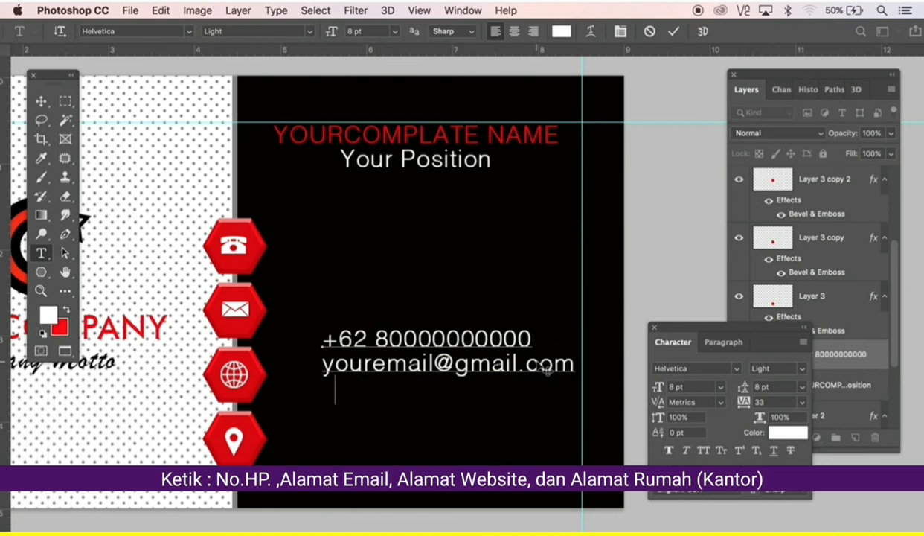
{"action": "type", "text": "yourwebsite.com "}
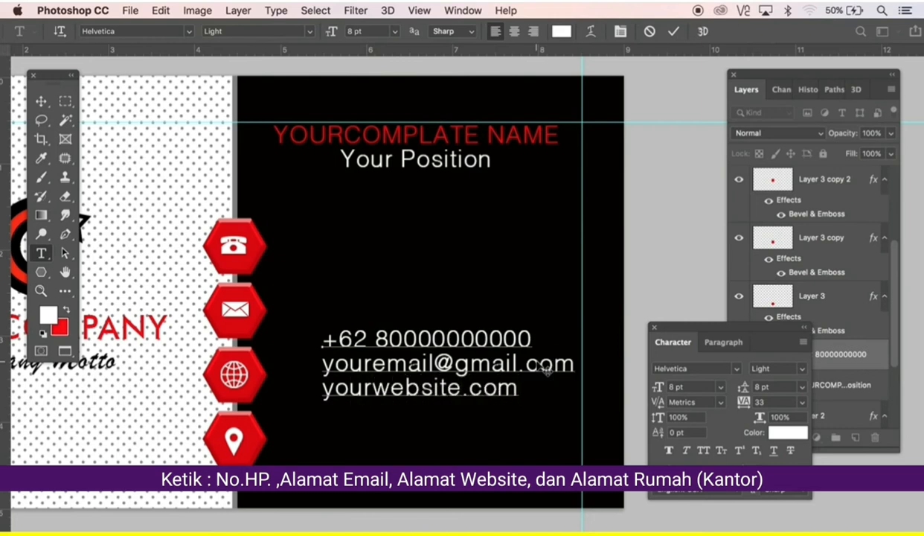
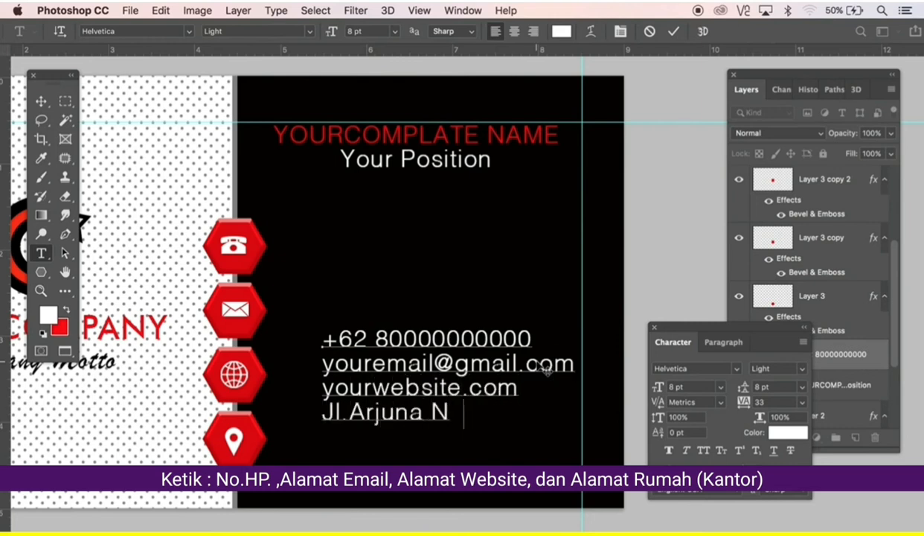
{"action": "key", "text": "ctrl+a"}
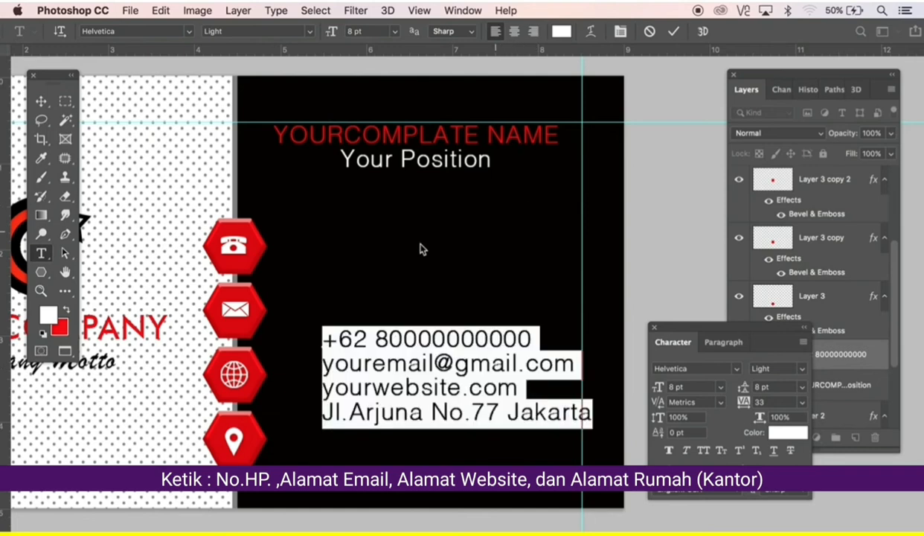
{"action": "left_click", "coordinate": [41, 101]}
{"action": "left_click_drag", "start_coordinate": [454, 420], "coordinate": [447, 443]}
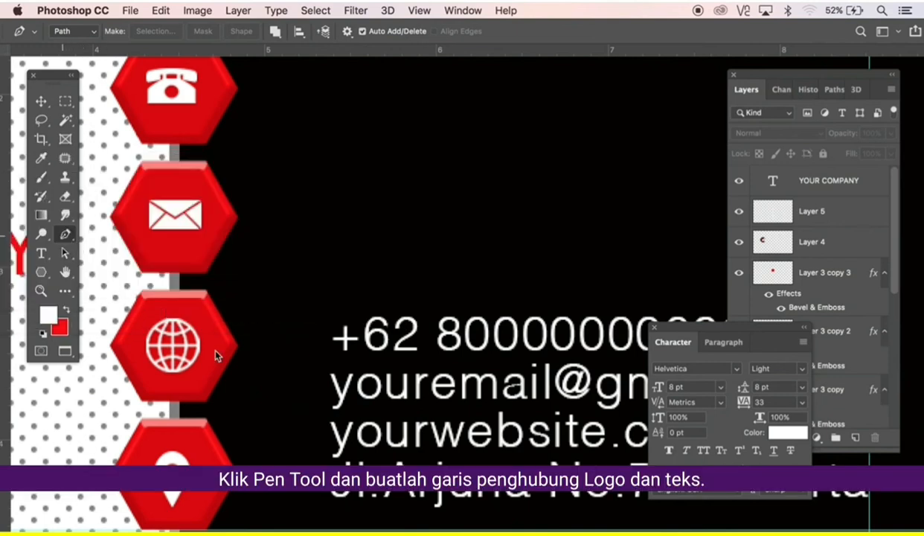
Draw an L-shaped pen path from beside the globe icon toward the address line.
{"action": "left_click", "coordinate": [248, 347]}
{"action": "left_click", "coordinate": [261, 444]}
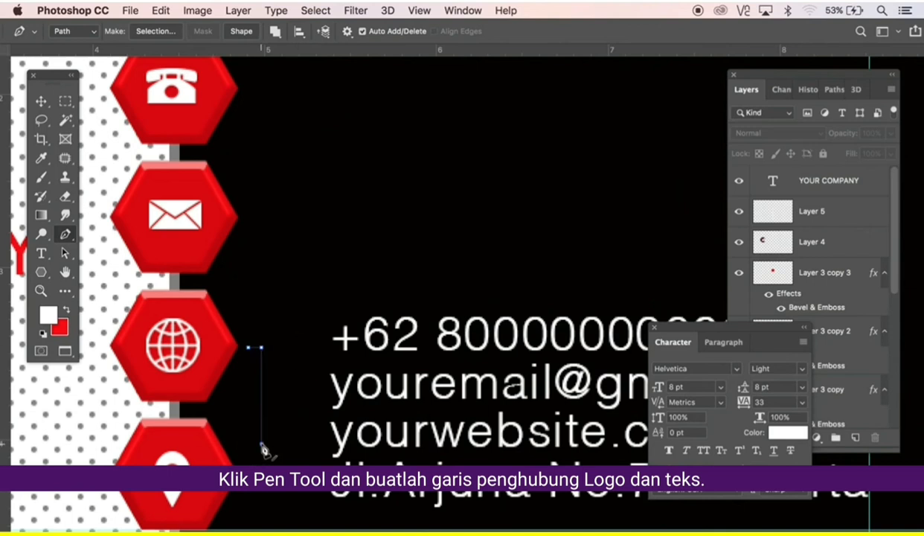
{"action": "left_click", "coordinate": [315, 444]}
{"action": "key", "text": "Tab"}
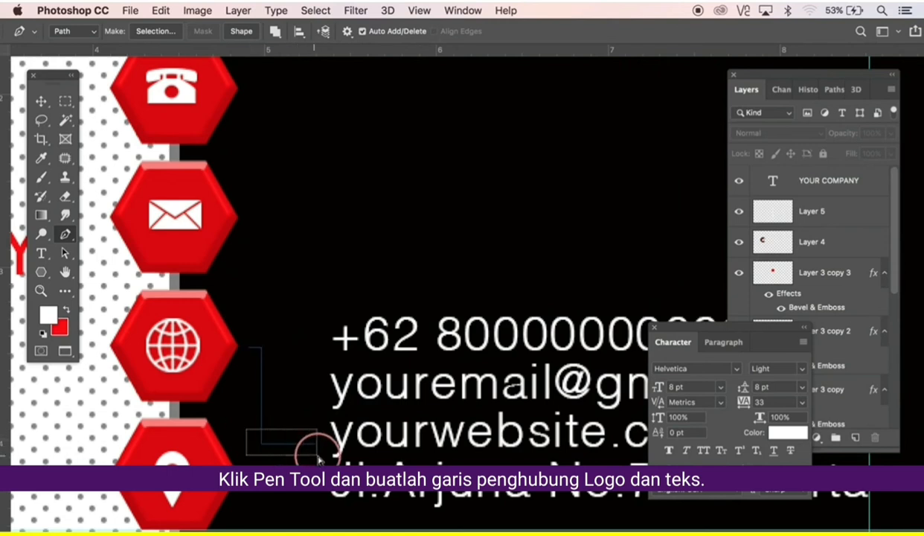
{"action": "key", "text": "Tab"}
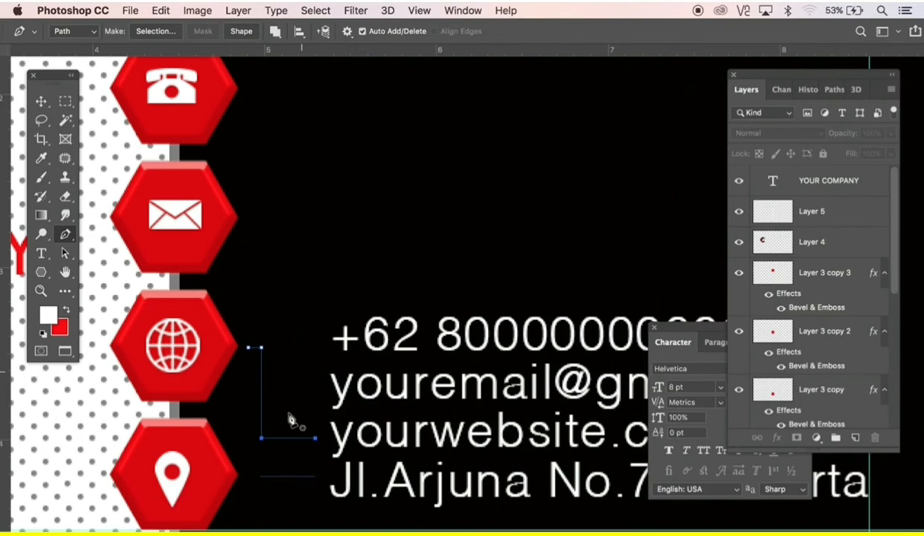
Duplicate the connector path upward and nudge its corner anchors into place.
{"action": "left_click_drag", "start_coordinate": [295, 443], "coordinate": [261, 394]}
{"action": "left_click", "coordinate": [261, 323], "text": "super"}
{"action": "left_click", "coordinate": [261, 303], "text": "super"}
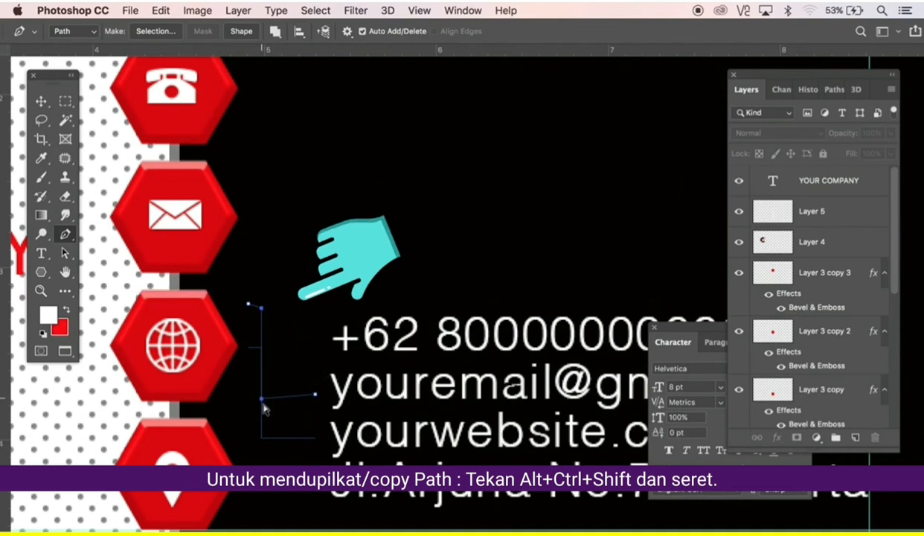
{"action": "key", "text": "Right"}
{"action": "key", "text": "Right"}
{"action": "key", "text": "Right"}
{"action": "key", "text": "Right"}
{"action": "key", "text": "Right"}
{"action": "key", "text": "Right"}
{"action": "key", "text": "Right"}
{"action": "key", "text": "Right"}
{"action": "key", "text": "Right"}
{"action": "key", "text": "Right"}
{"action": "key", "text": "Right"}
{"action": "key", "text": "Right"}
{"action": "key", "text": "Right"}
{"action": "key", "text": "Right"}
{"action": "key", "text": "Right"}
{"action": "key", "text": "Right"}
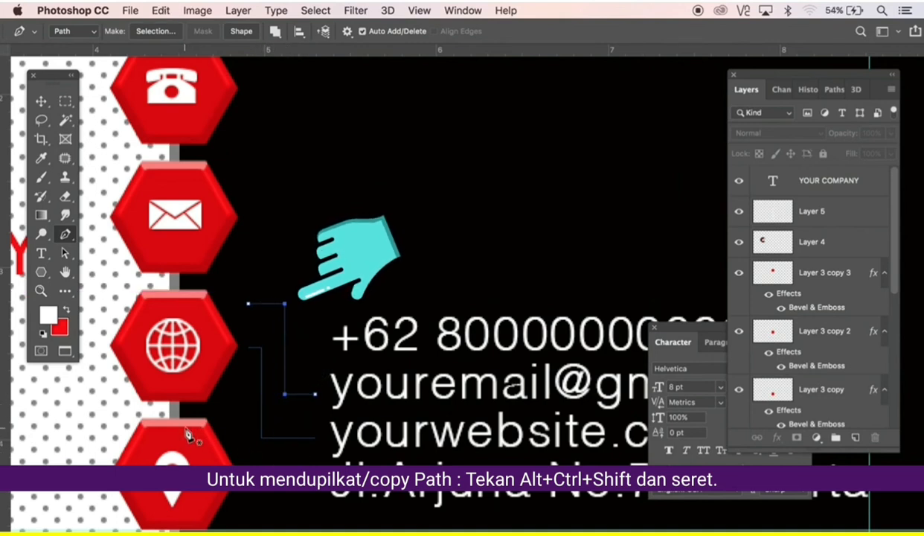
{"action": "key", "text": "Left"}
{"action": "key", "text": "Left"}
{"action": "key", "text": "Left"}
{"action": "key", "text": "Left"}
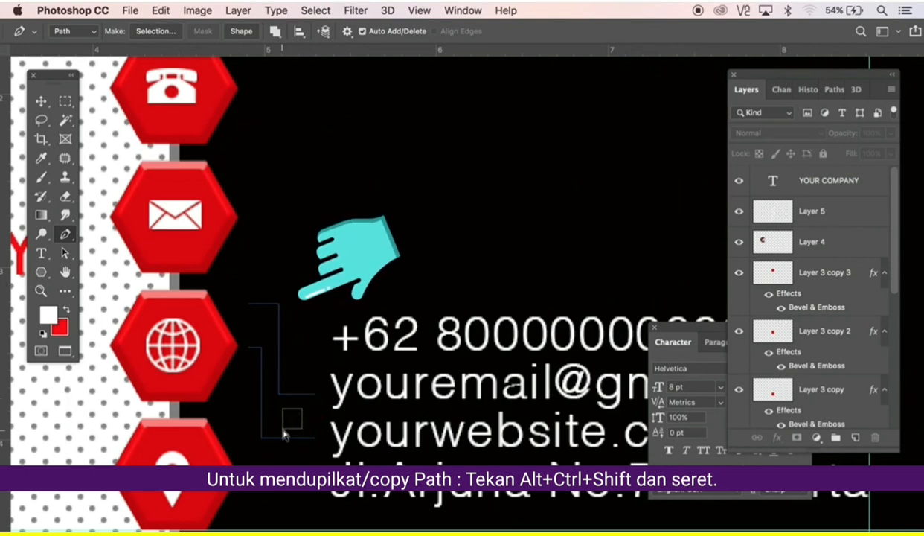
Copy another connector higher and stretch its corner up to the phone icon.
{"action": "left_click_drag", "start_coordinate": [291, 394], "coordinate": [292, 350]}
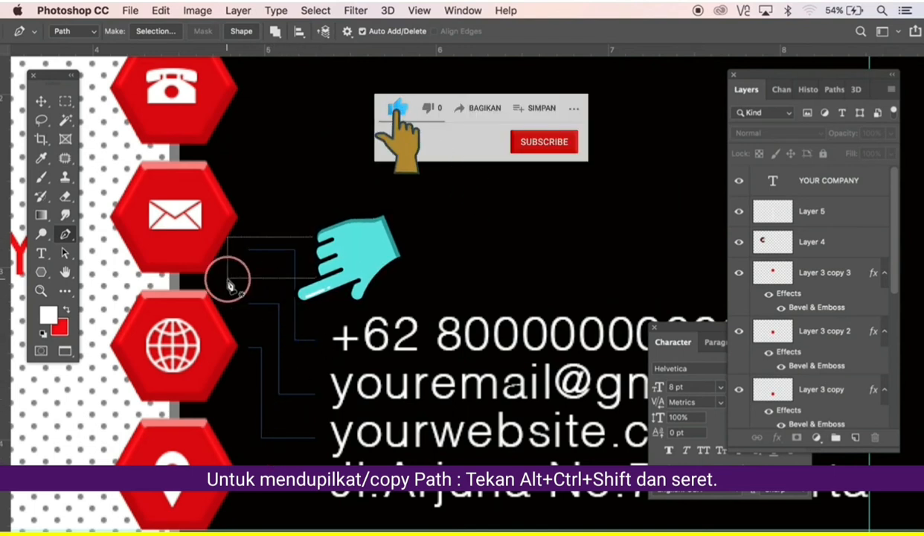
{"action": "left_click_drag", "start_coordinate": [295, 250], "coordinate": [295, 130]}
{"action": "left_click_drag", "start_coordinate": [283, 334], "coordinate": [280, 269]}
{"action": "key", "text": "super+z"}
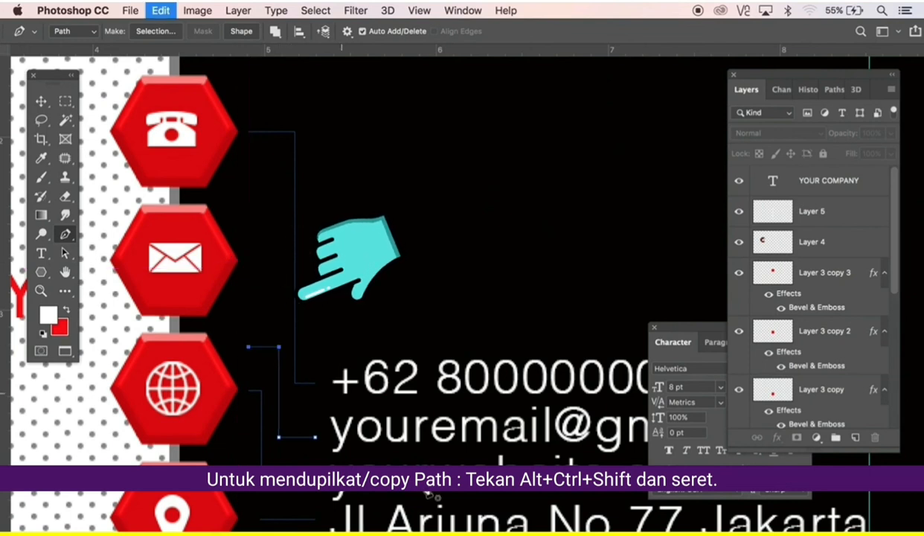
{"action": "key", "text": "shift+Up"}
{"action": "key", "text": "shift+Up"}
{"action": "key", "text": "shift+Up"}
{"action": "key", "text": "shift+Up"}
{"action": "key", "text": "shift+Up"}
{"action": "key", "text": "shift+Up"}
{"action": "key", "text": "shift+Up"}
{"action": "key", "text": "shift+Up"}
{"action": "key", "text": "shift+Up"}
{"action": "key", "text": "shift+Up"}
{"action": "key", "text": "shift+Up"}
{"action": "key", "text": "shift+Up"}
{"action": "key", "text": "shift+Up"}
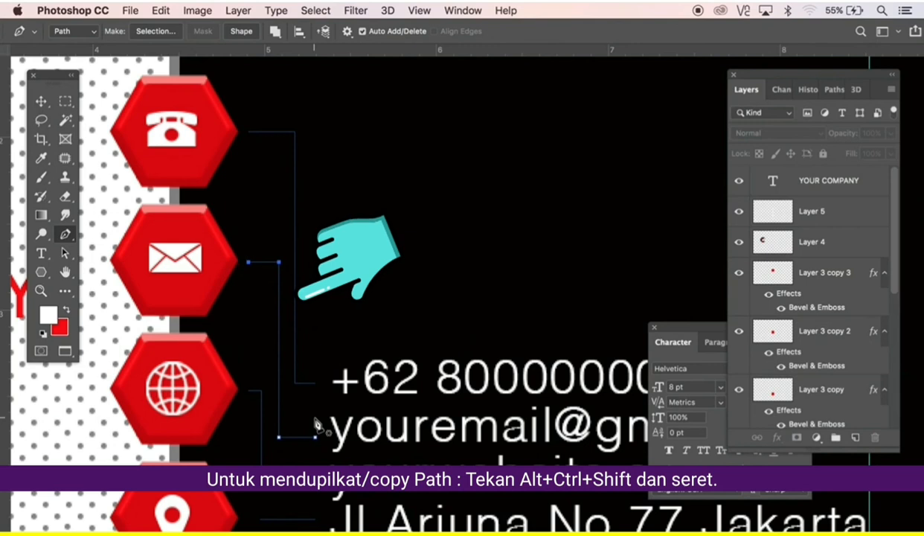
{"action": "left_click", "coordinate": [248, 519]}
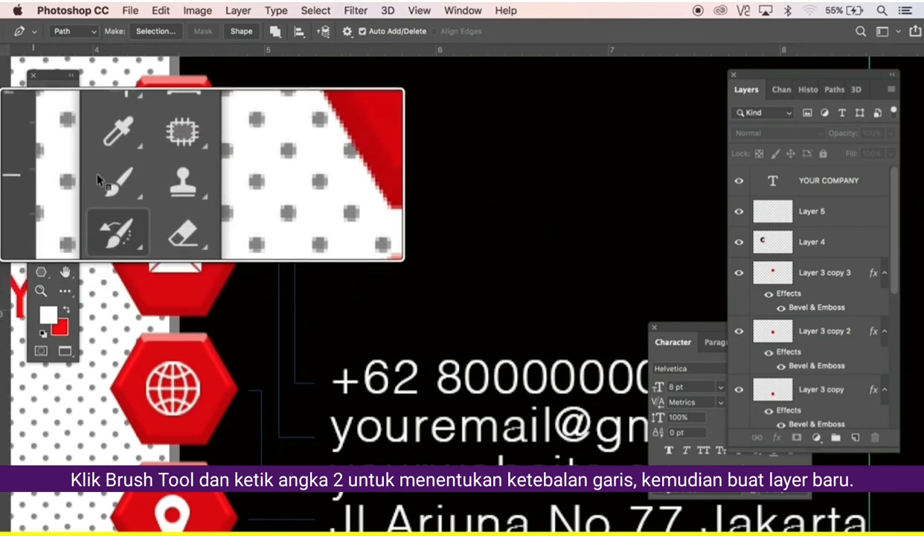
Set the Brush tool to 2 px and add a new empty layer above Layer 5.
{"action": "left_click", "coordinate": [39, 179]}
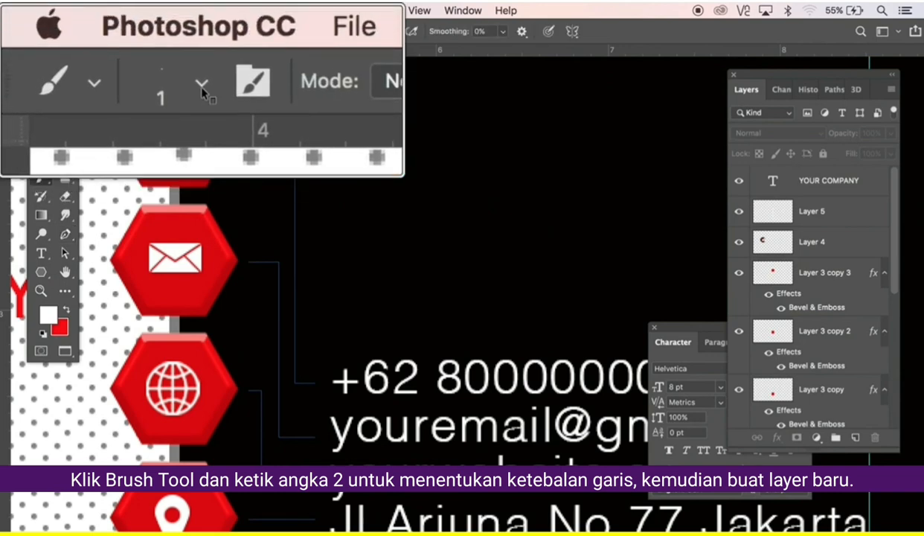
{"action": "left_click", "coordinate": [74, 33]}
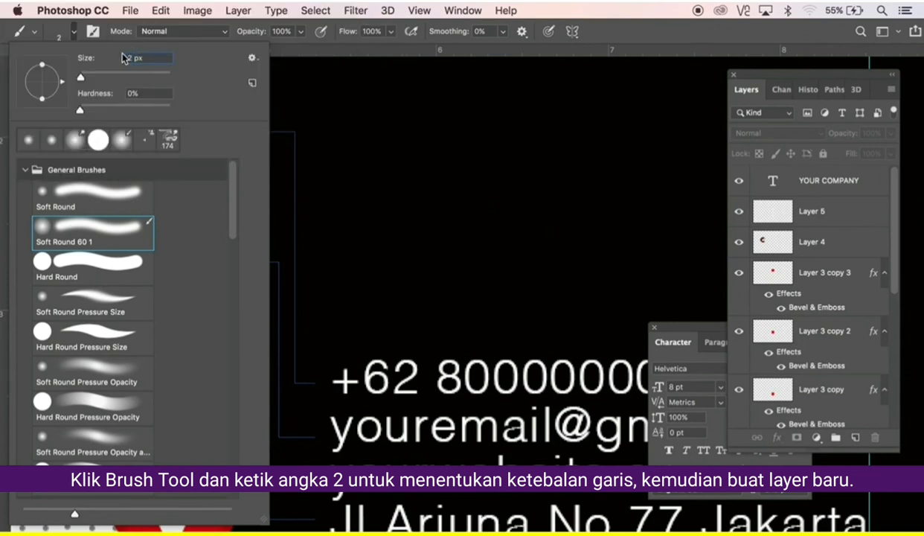
{"action": "key", "text": "Return"}
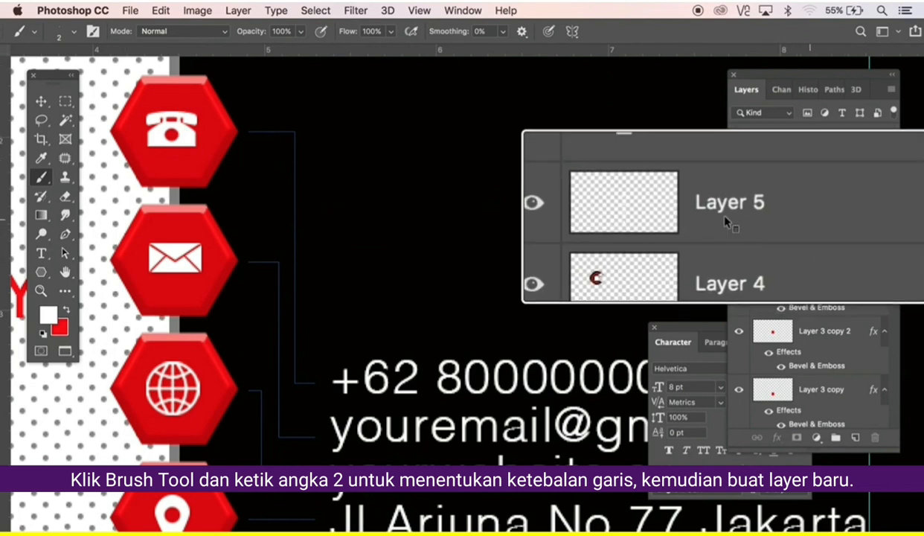
{"action": "left_click", "coordinate": [814, 215]}
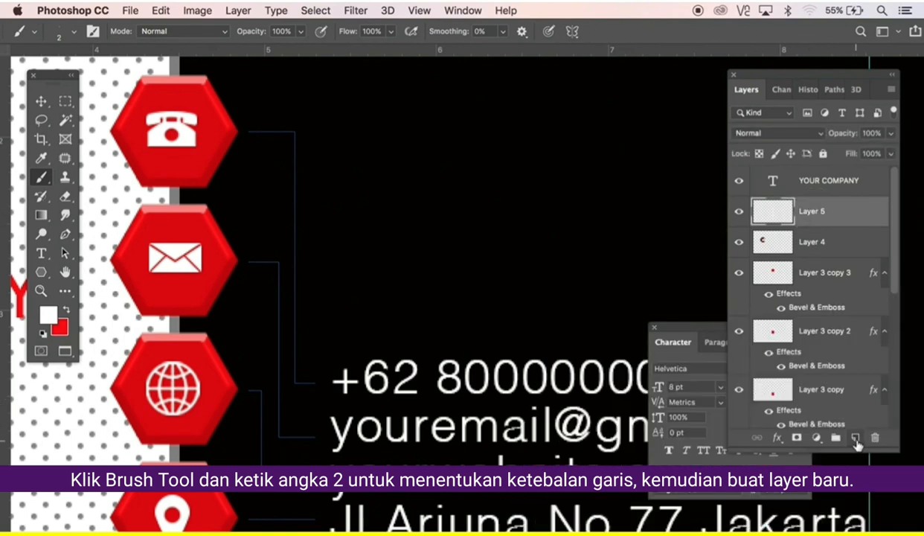
{"action": "left_click", "coordinate": [855, 438]}
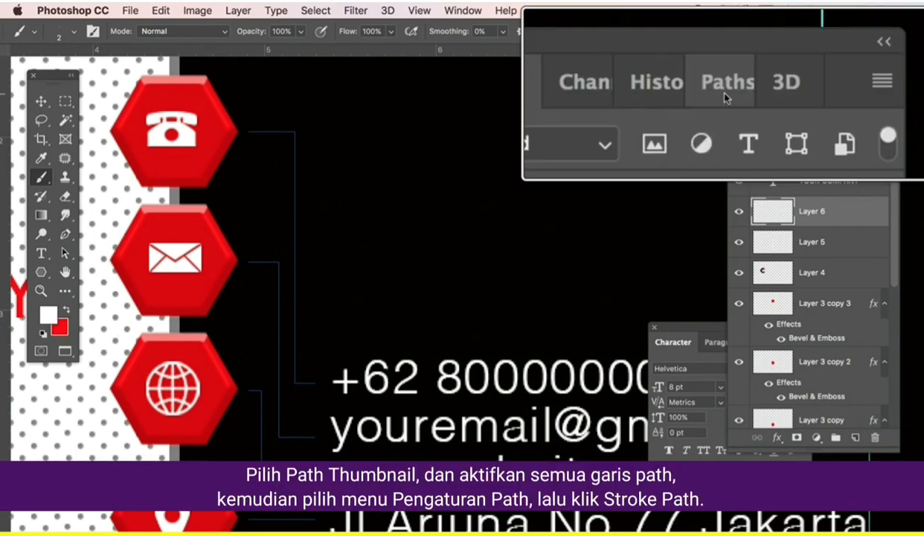
Save the work path as Path 1 and stroke it with the Brush to draw thin grey connector lines.
{"action": "left_click", "coordinate": [836, 90]}
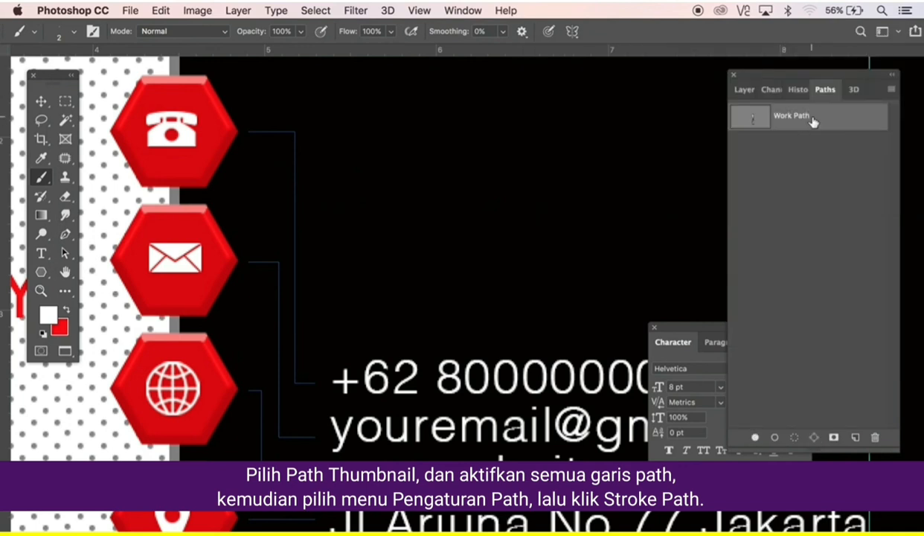
{"action": "left_click_drag", "start_coordinate": [813, 121], "coordinate": [855, 437]}
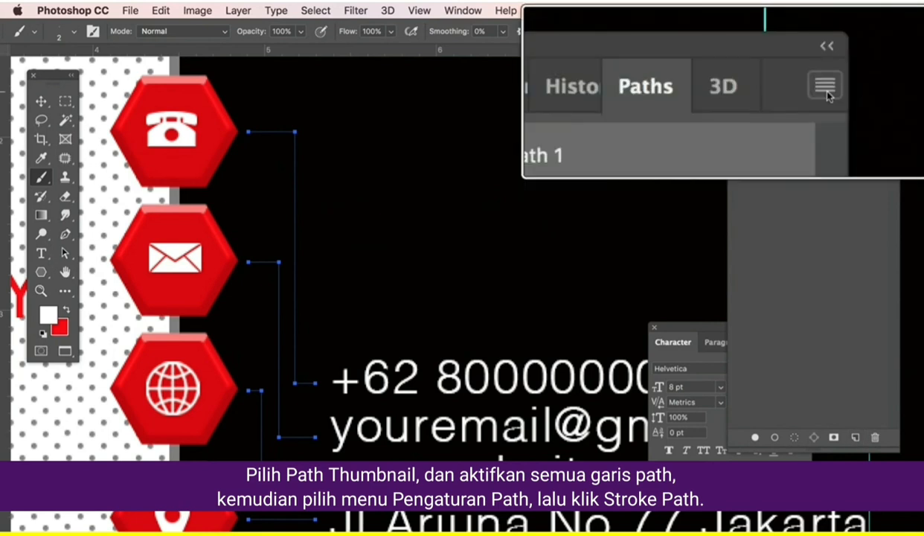
{"action": "left_click", "coordinate": [890, 89]}
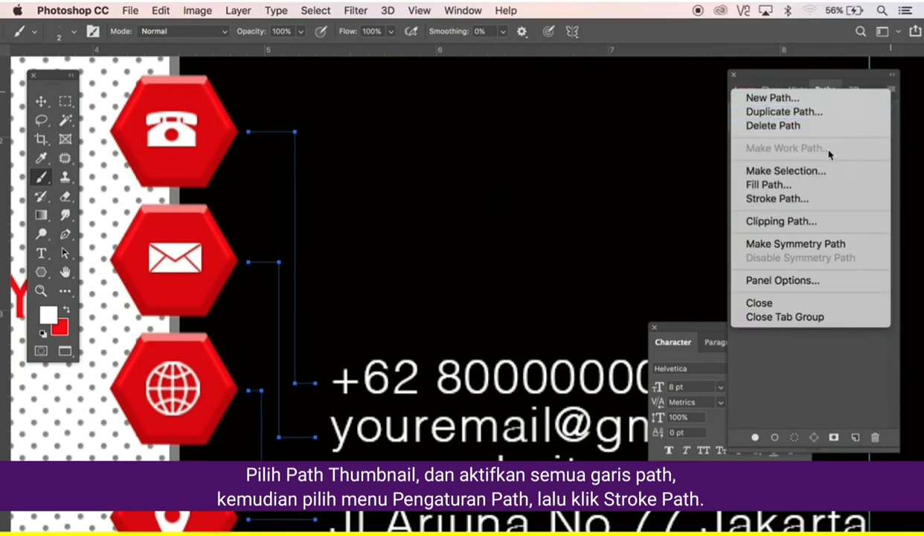
{"action": "left_click", "coordinate": [794, 199]}
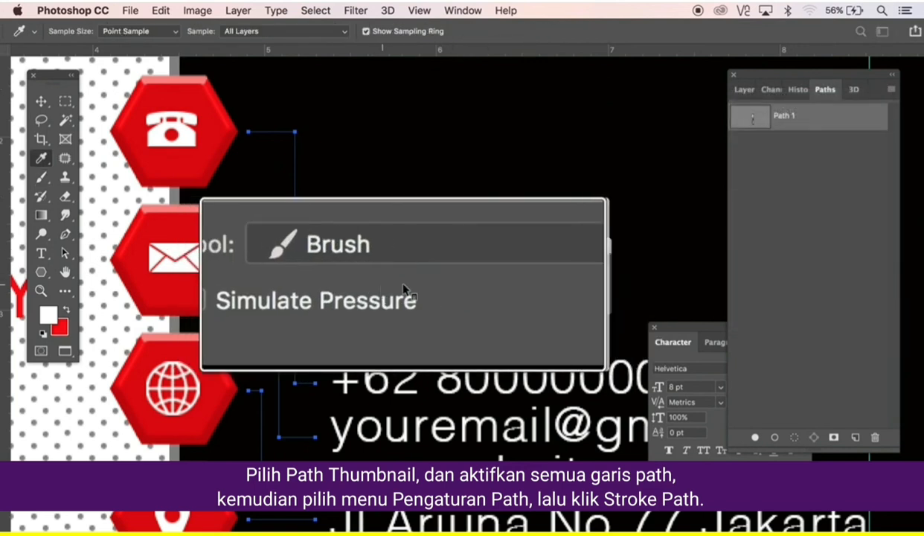
{"action": "left_click", "coordinate": [579, 270]}
{"action": "key", "text": "b"}
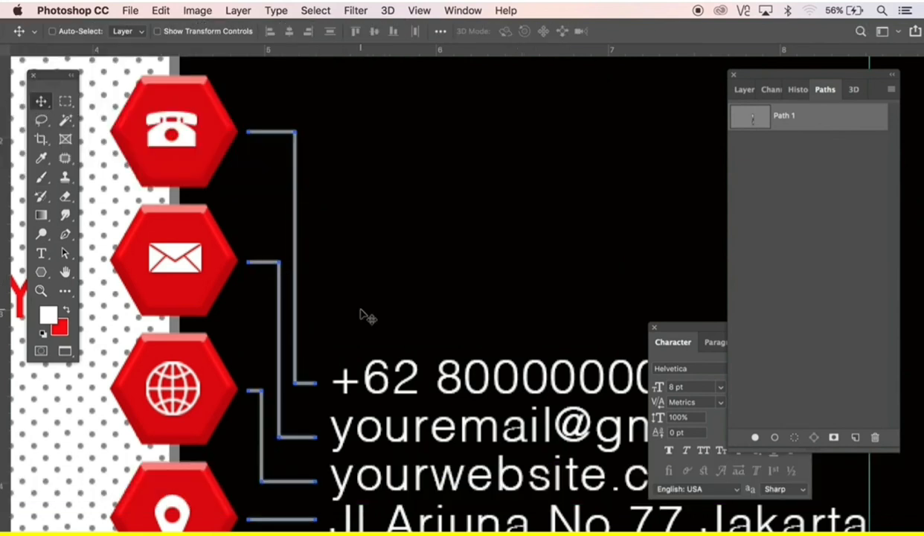
{"action": "key", "text": "super+minus"}
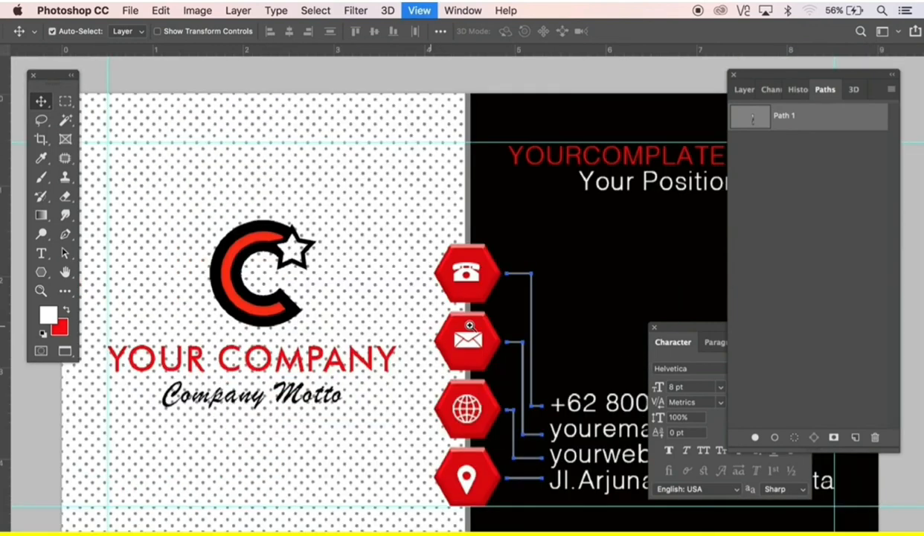
{"action": "left_click", "coordinate": [470, 324], "text": "alt"}
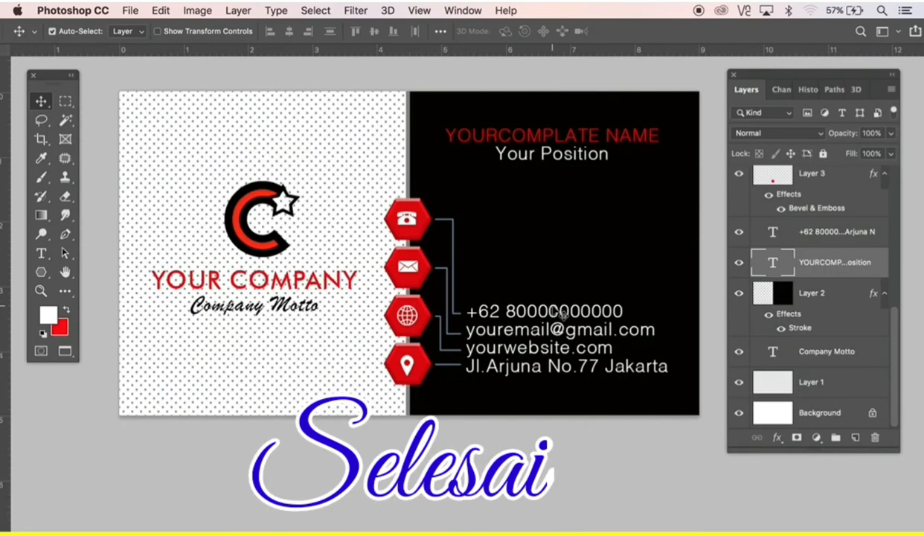
{"action": "key", "text": "super"}
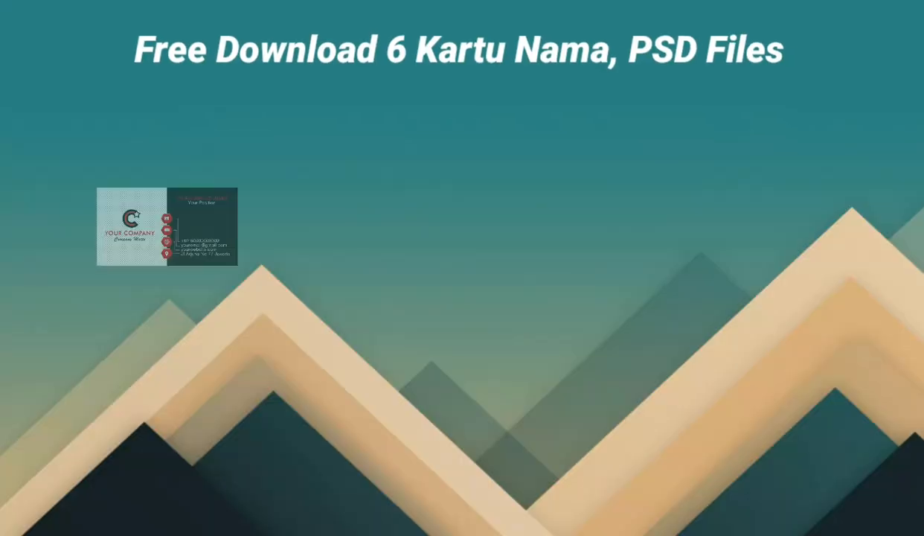